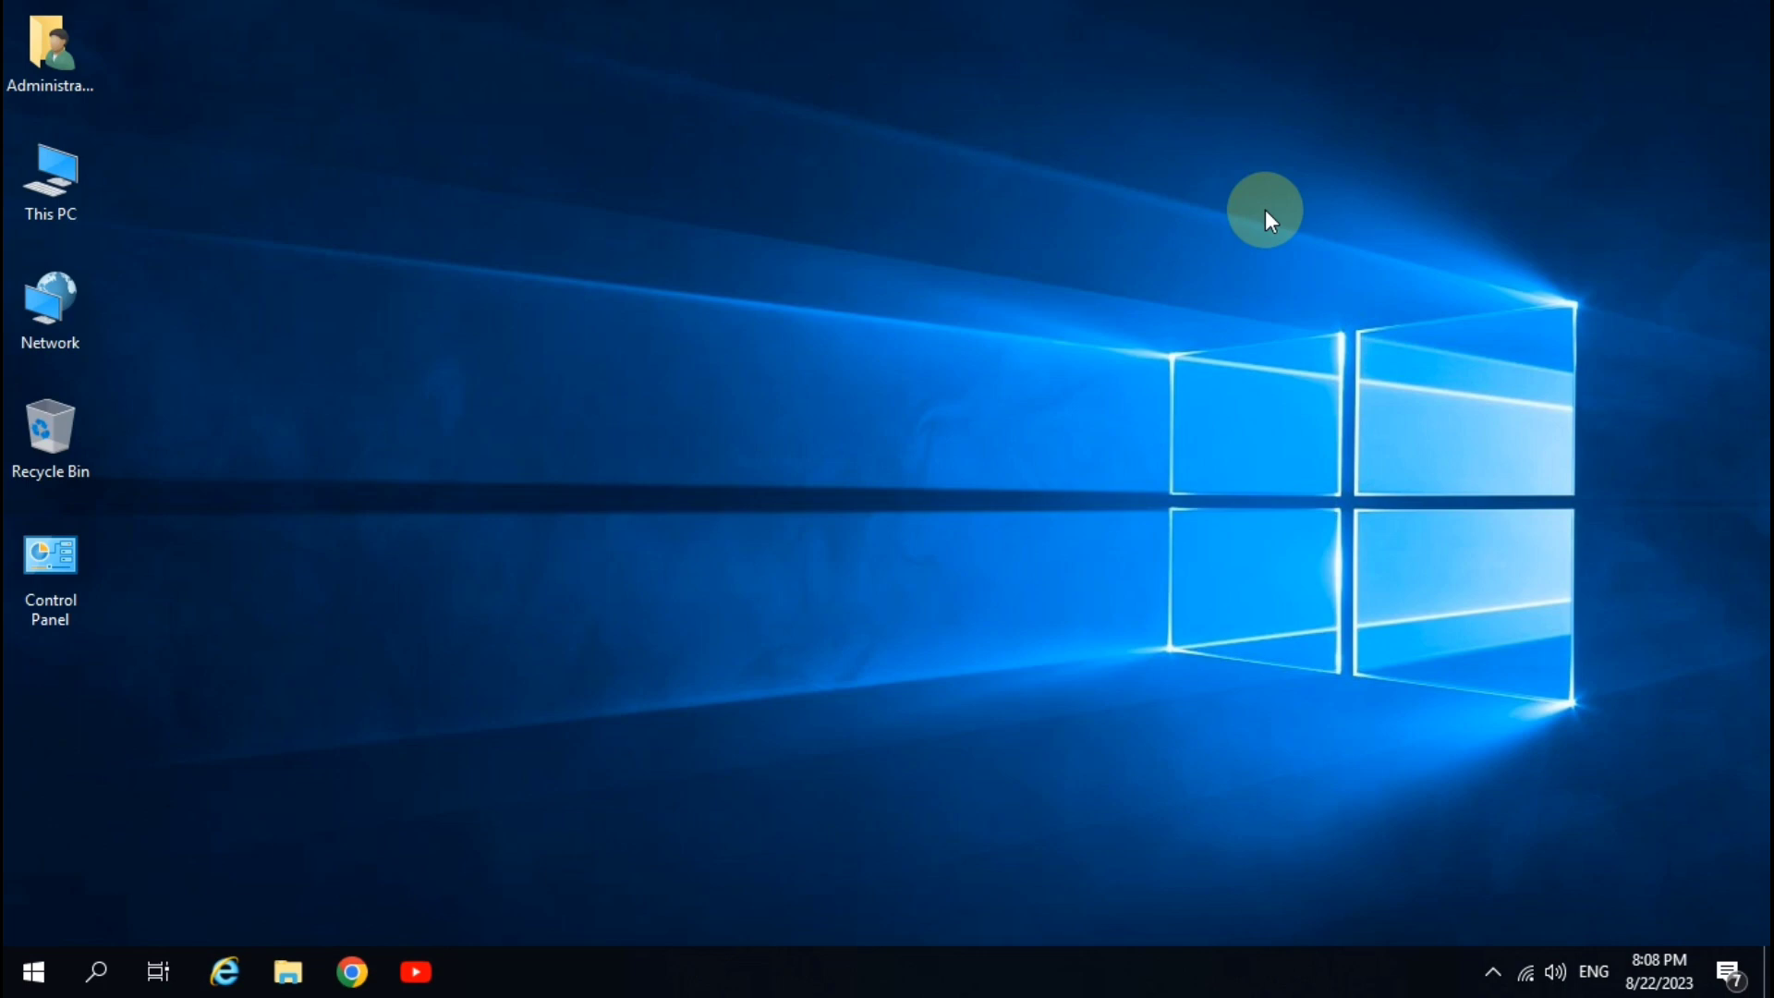
- Run lusrmgr.msc from the Win+R box to open Local Users and Groups
key(super+r)
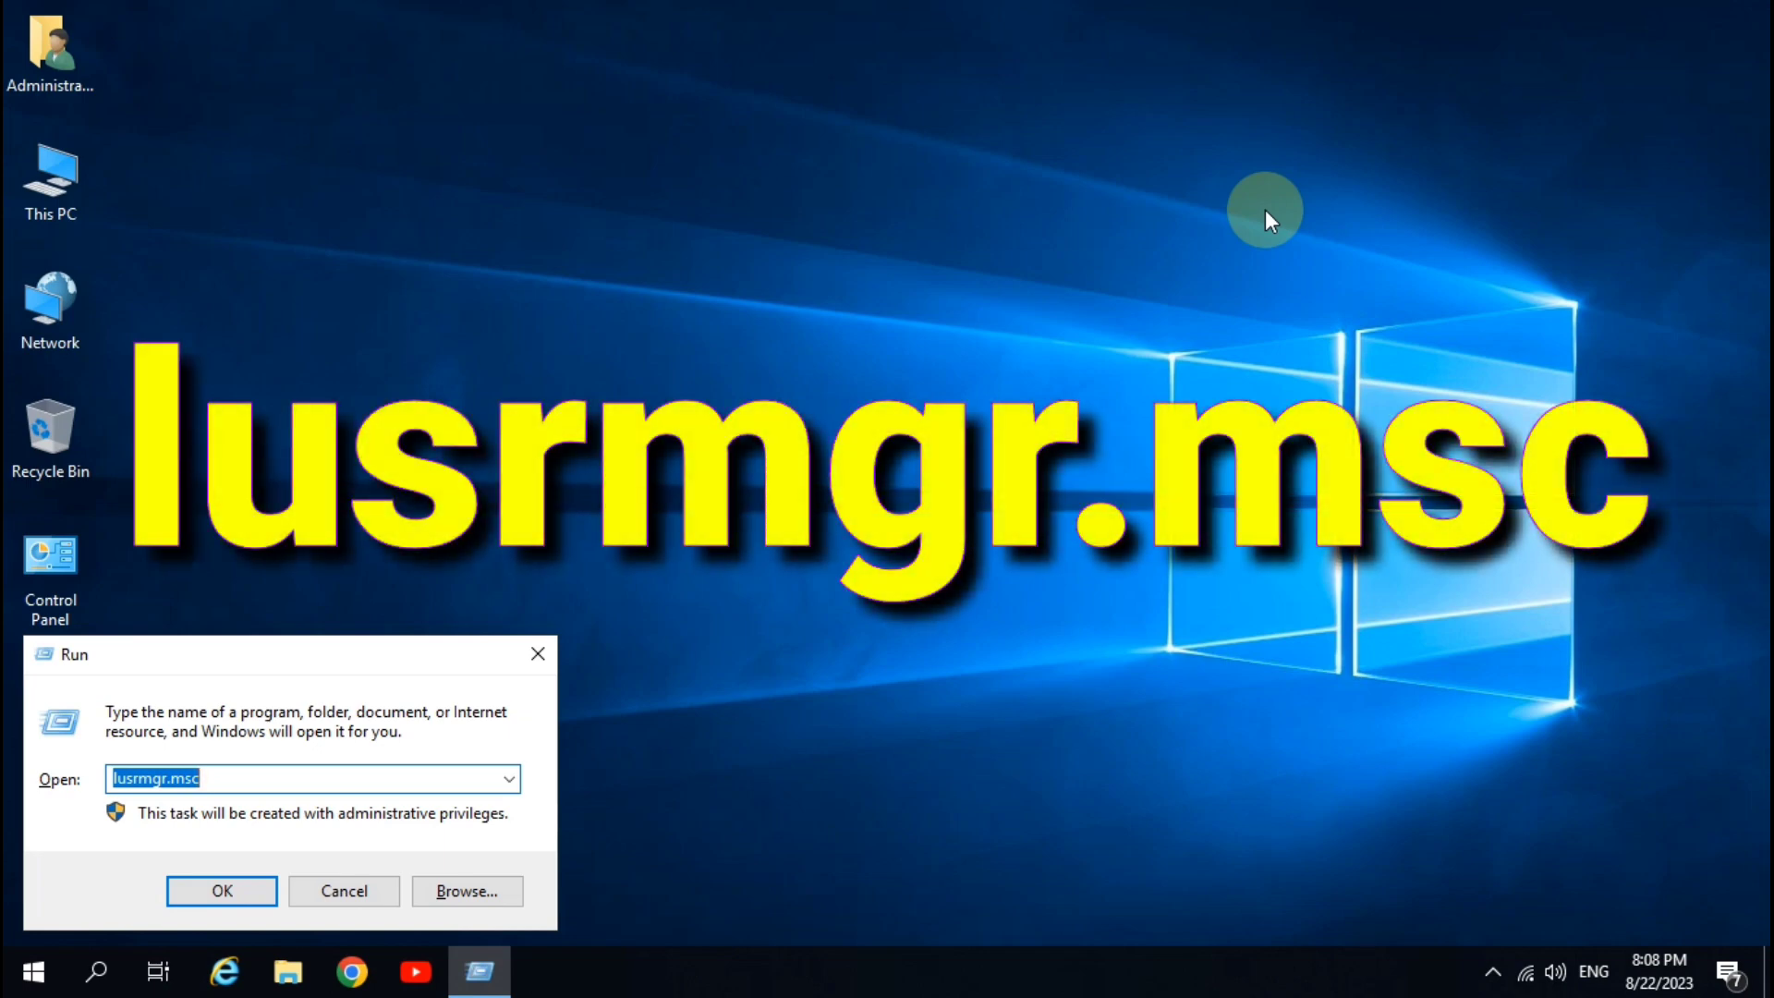
click(225, 779)
drag(226, 779, 115, 779)
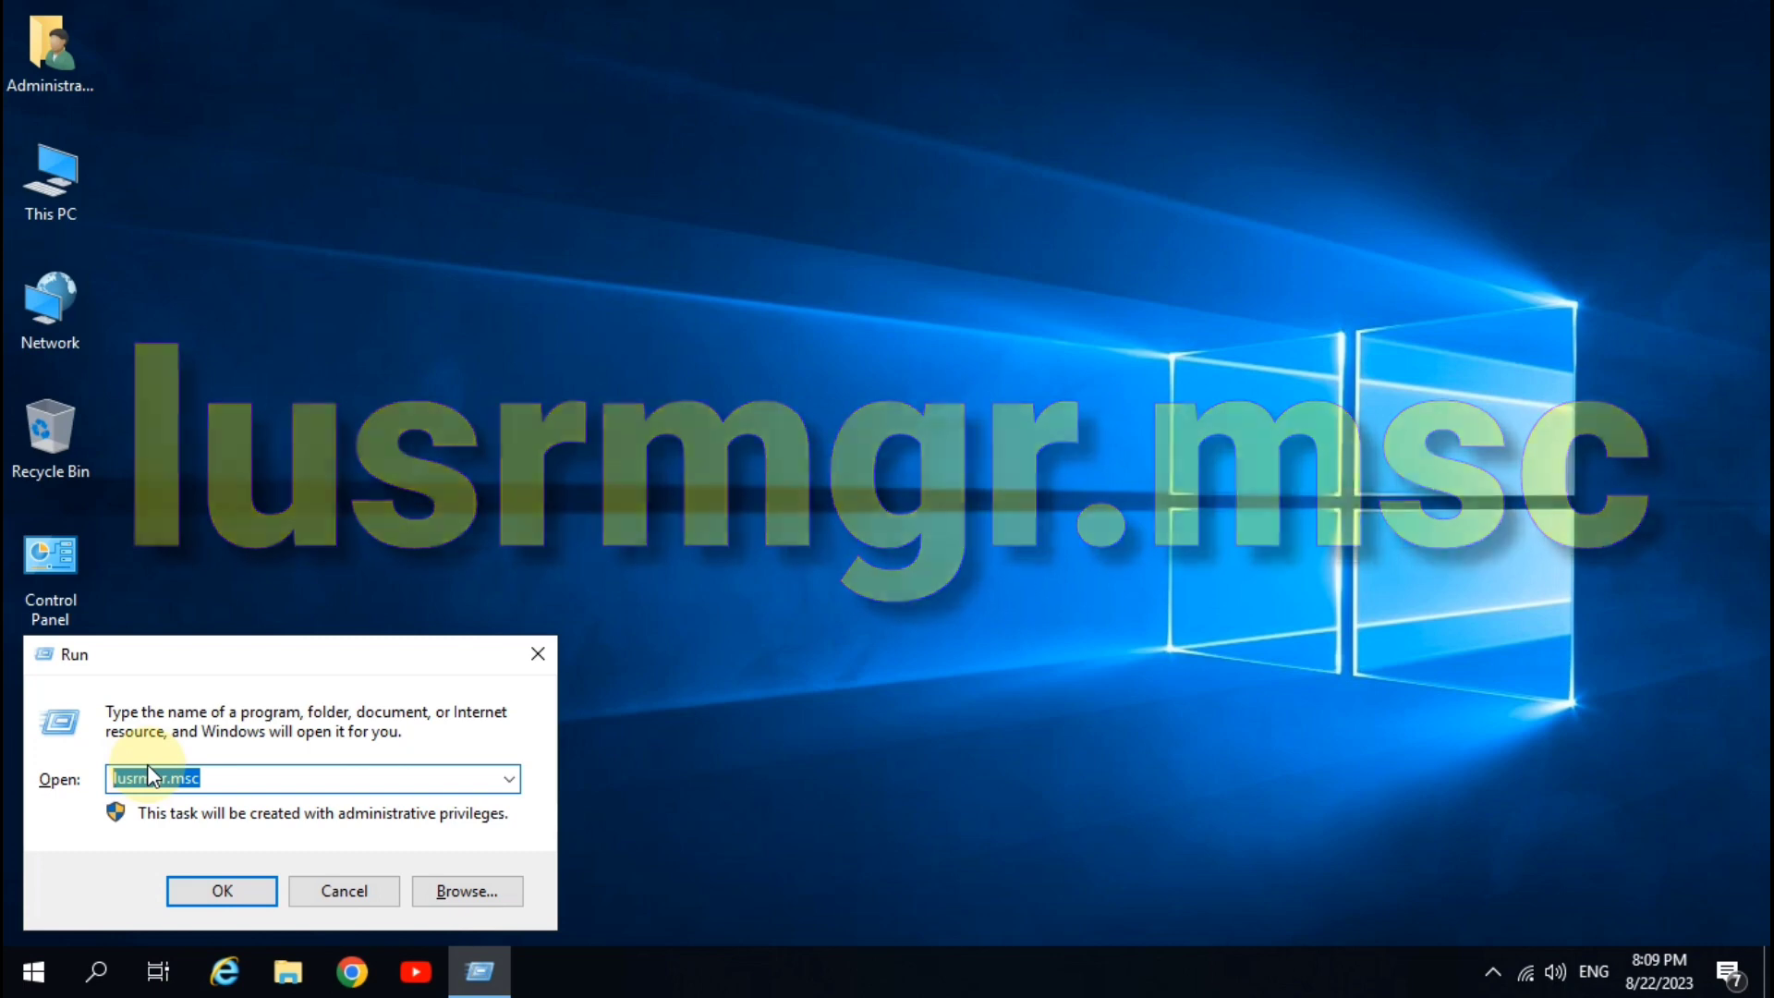
click(211, 889)
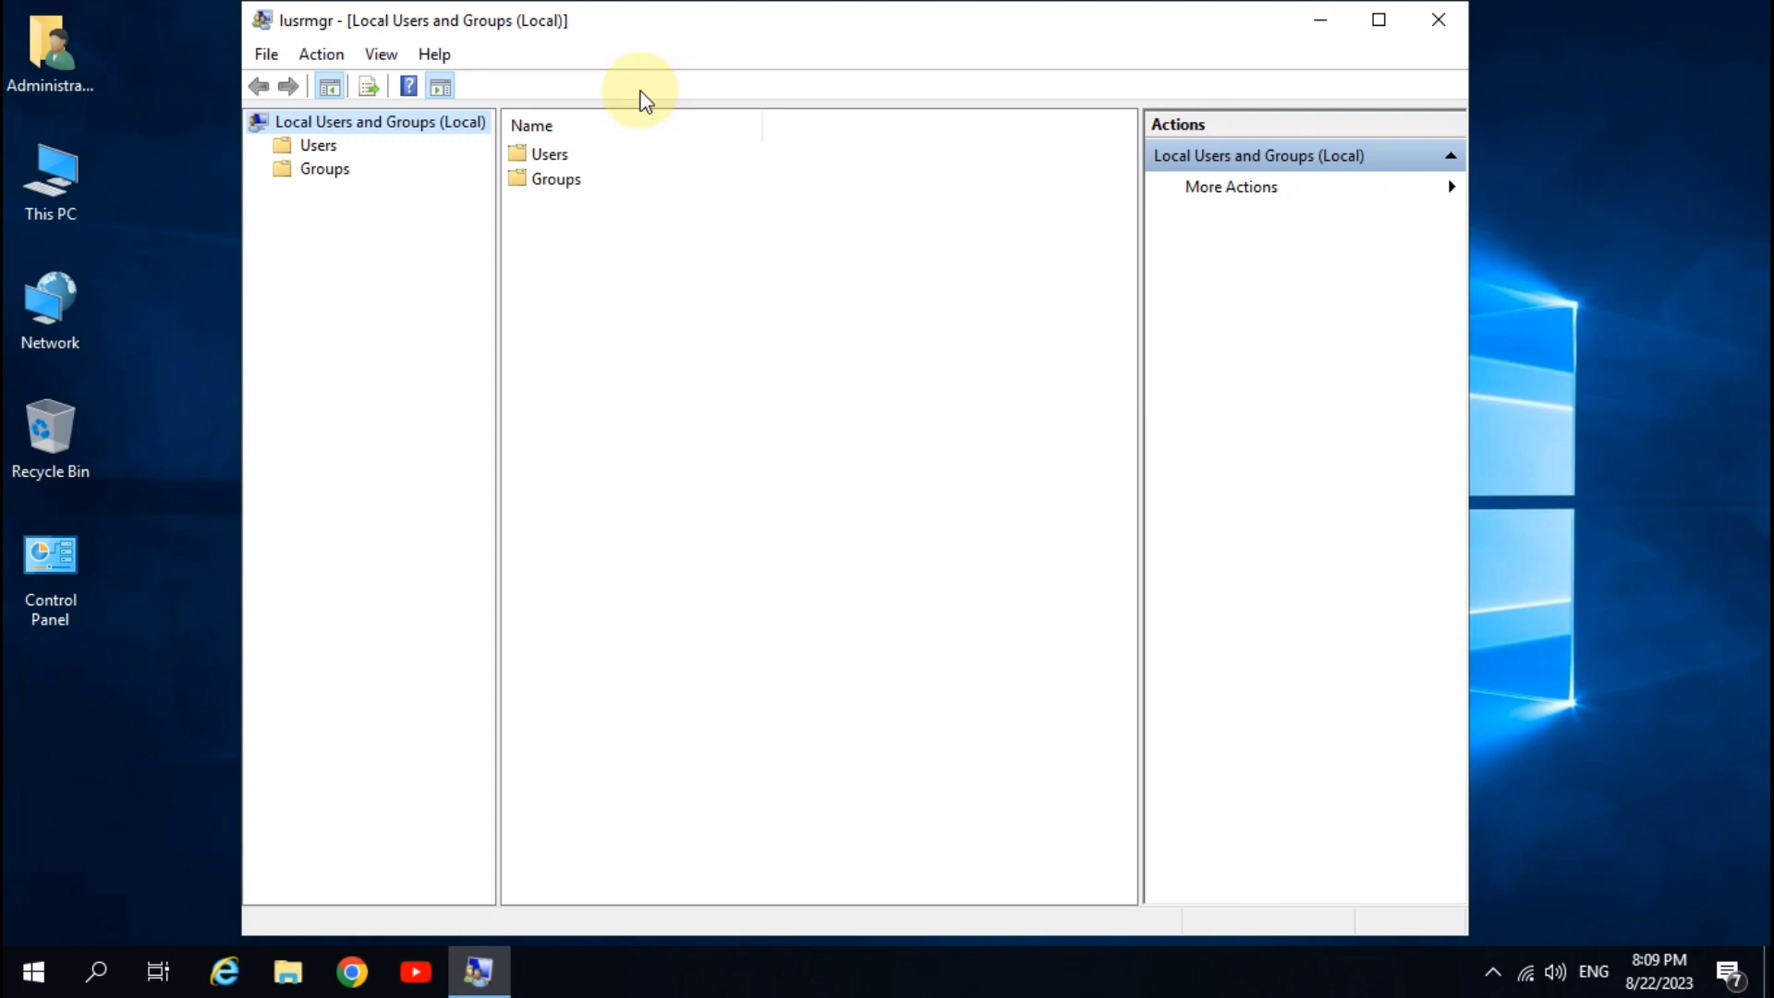
- Show the Users folder maximized, select Administrator, and bring up the System information page
click(320, 151)
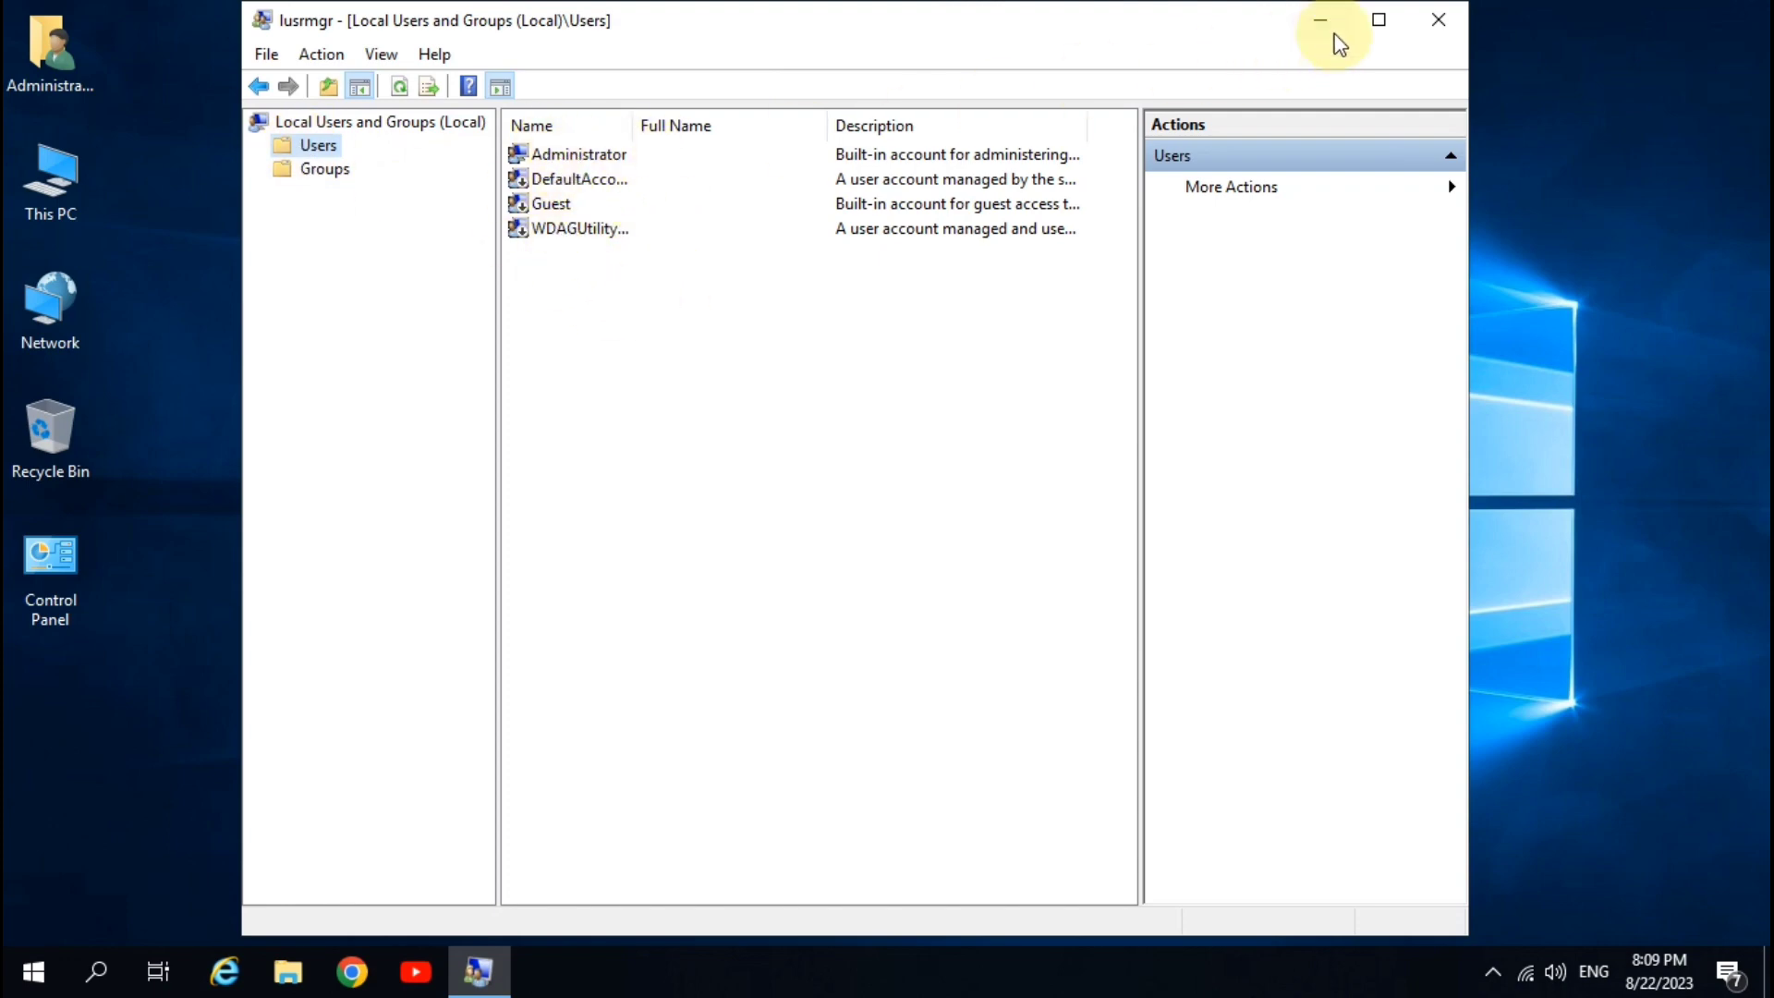
click(1378, 19)
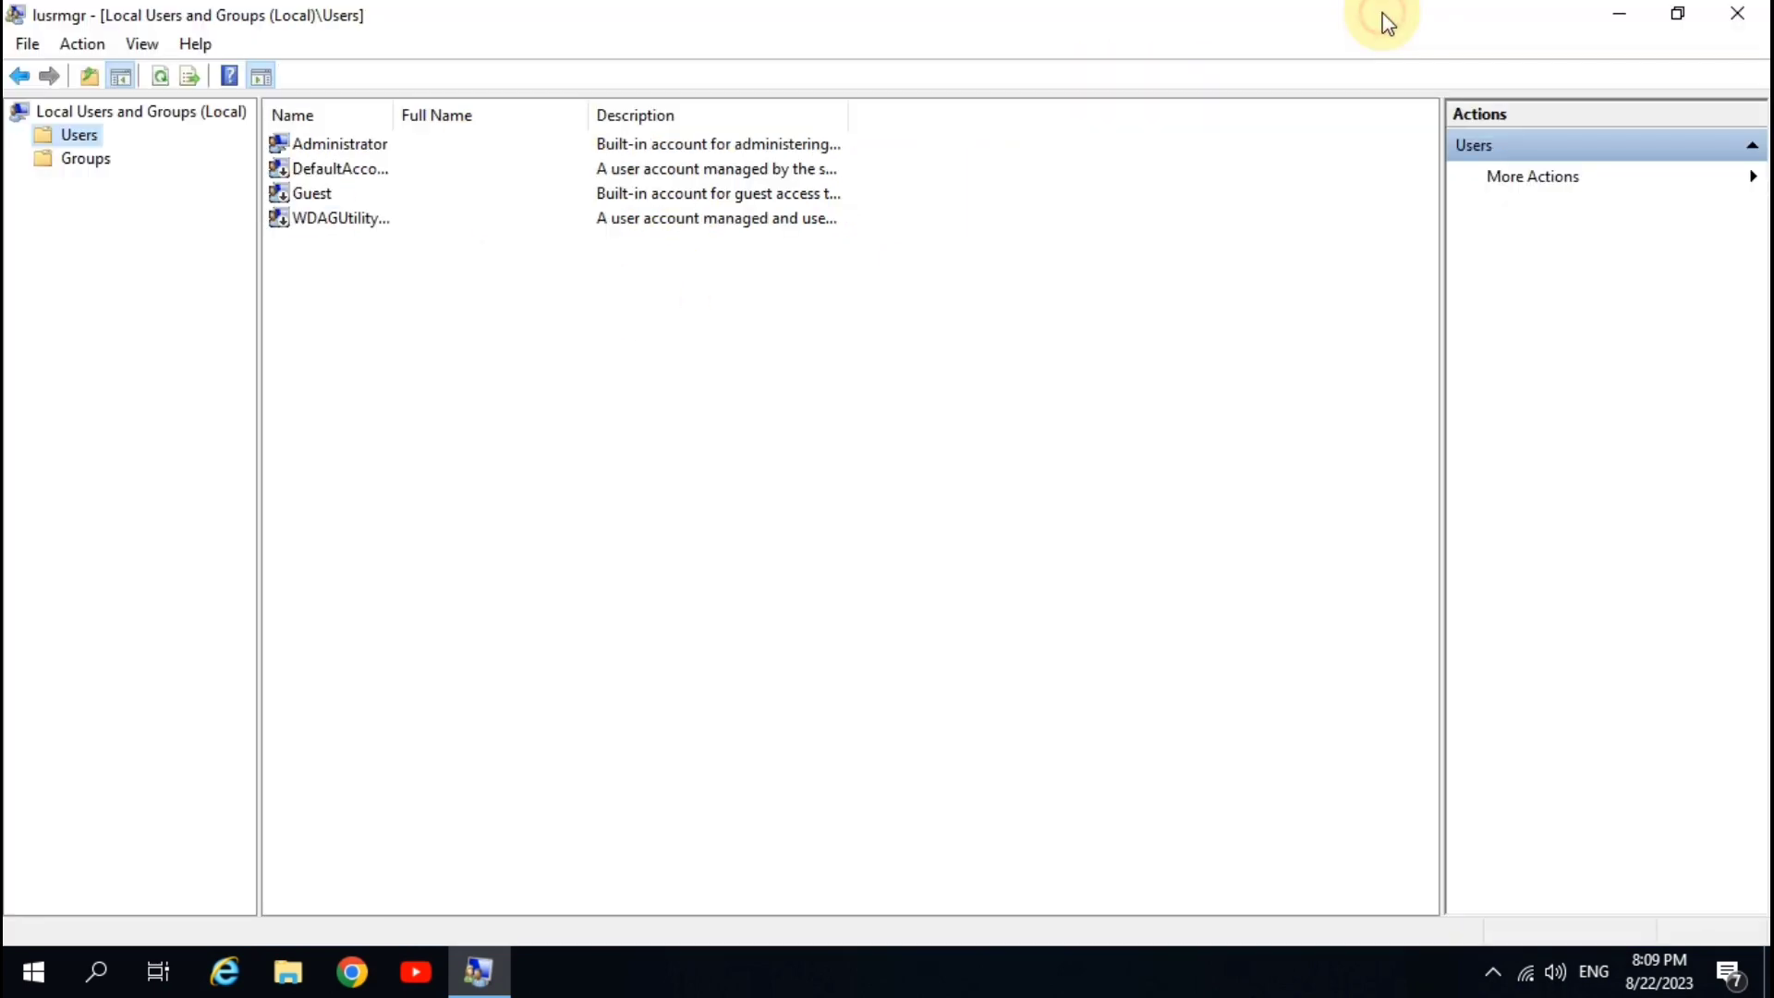
click(333, 145)
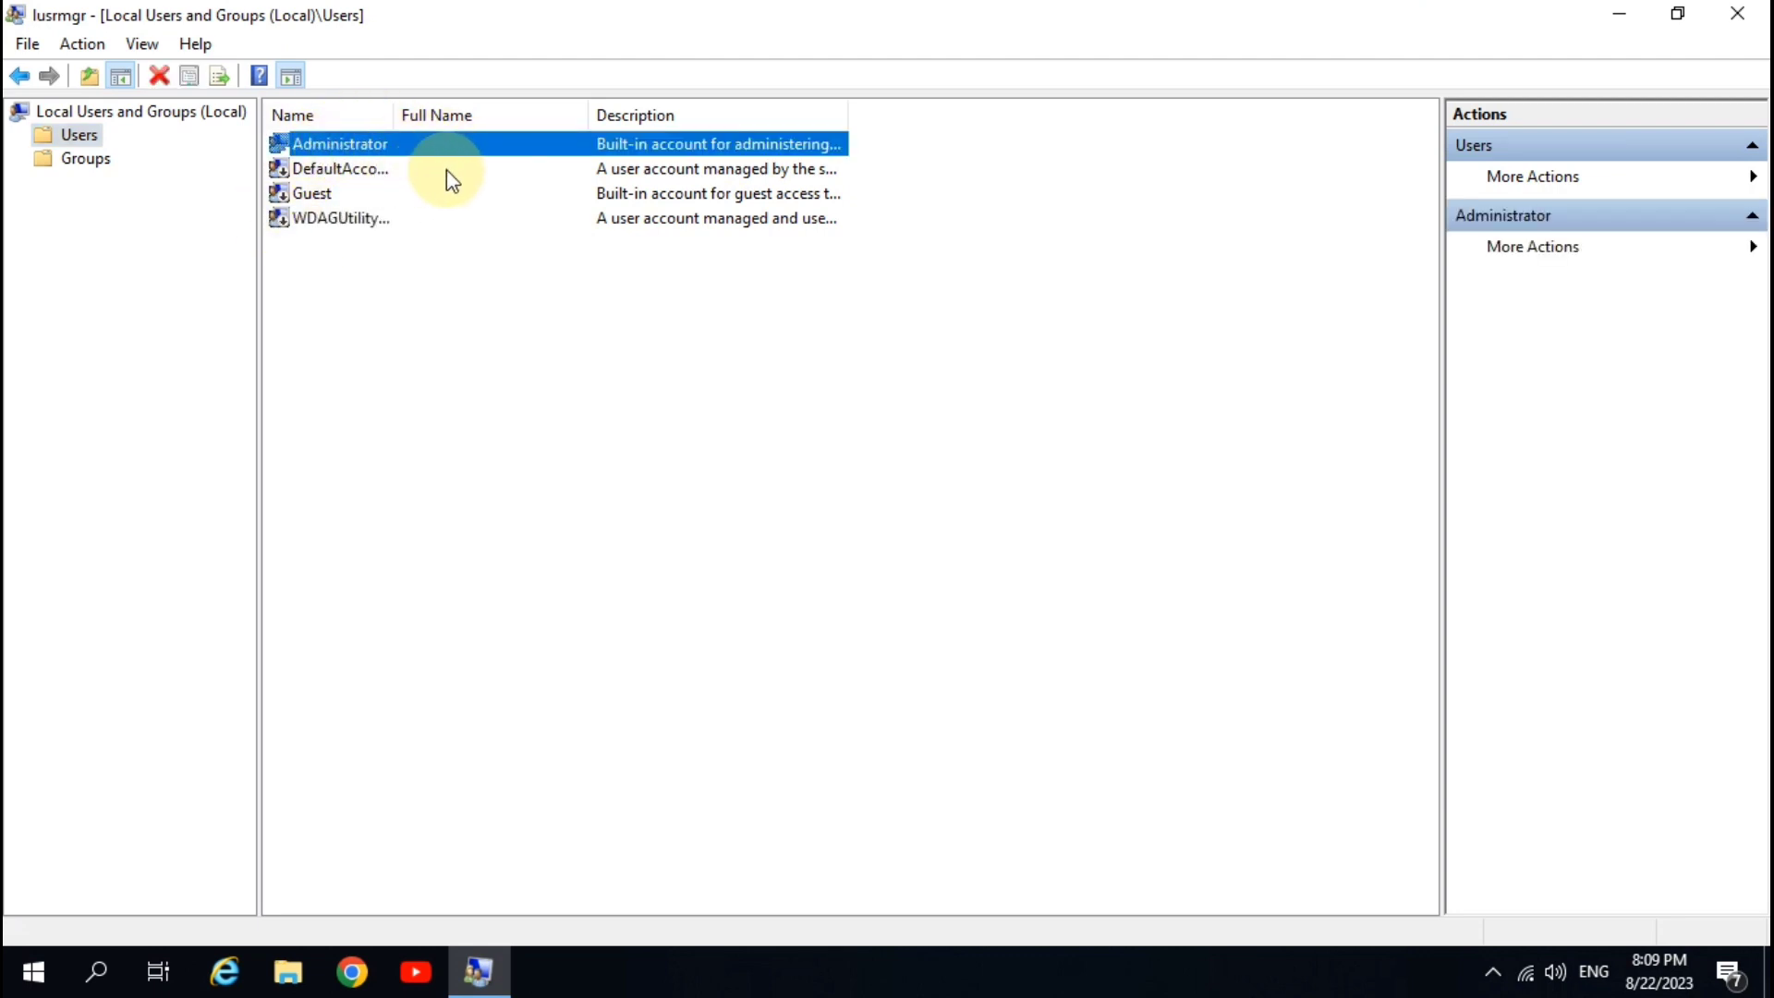
key(super+Pause)
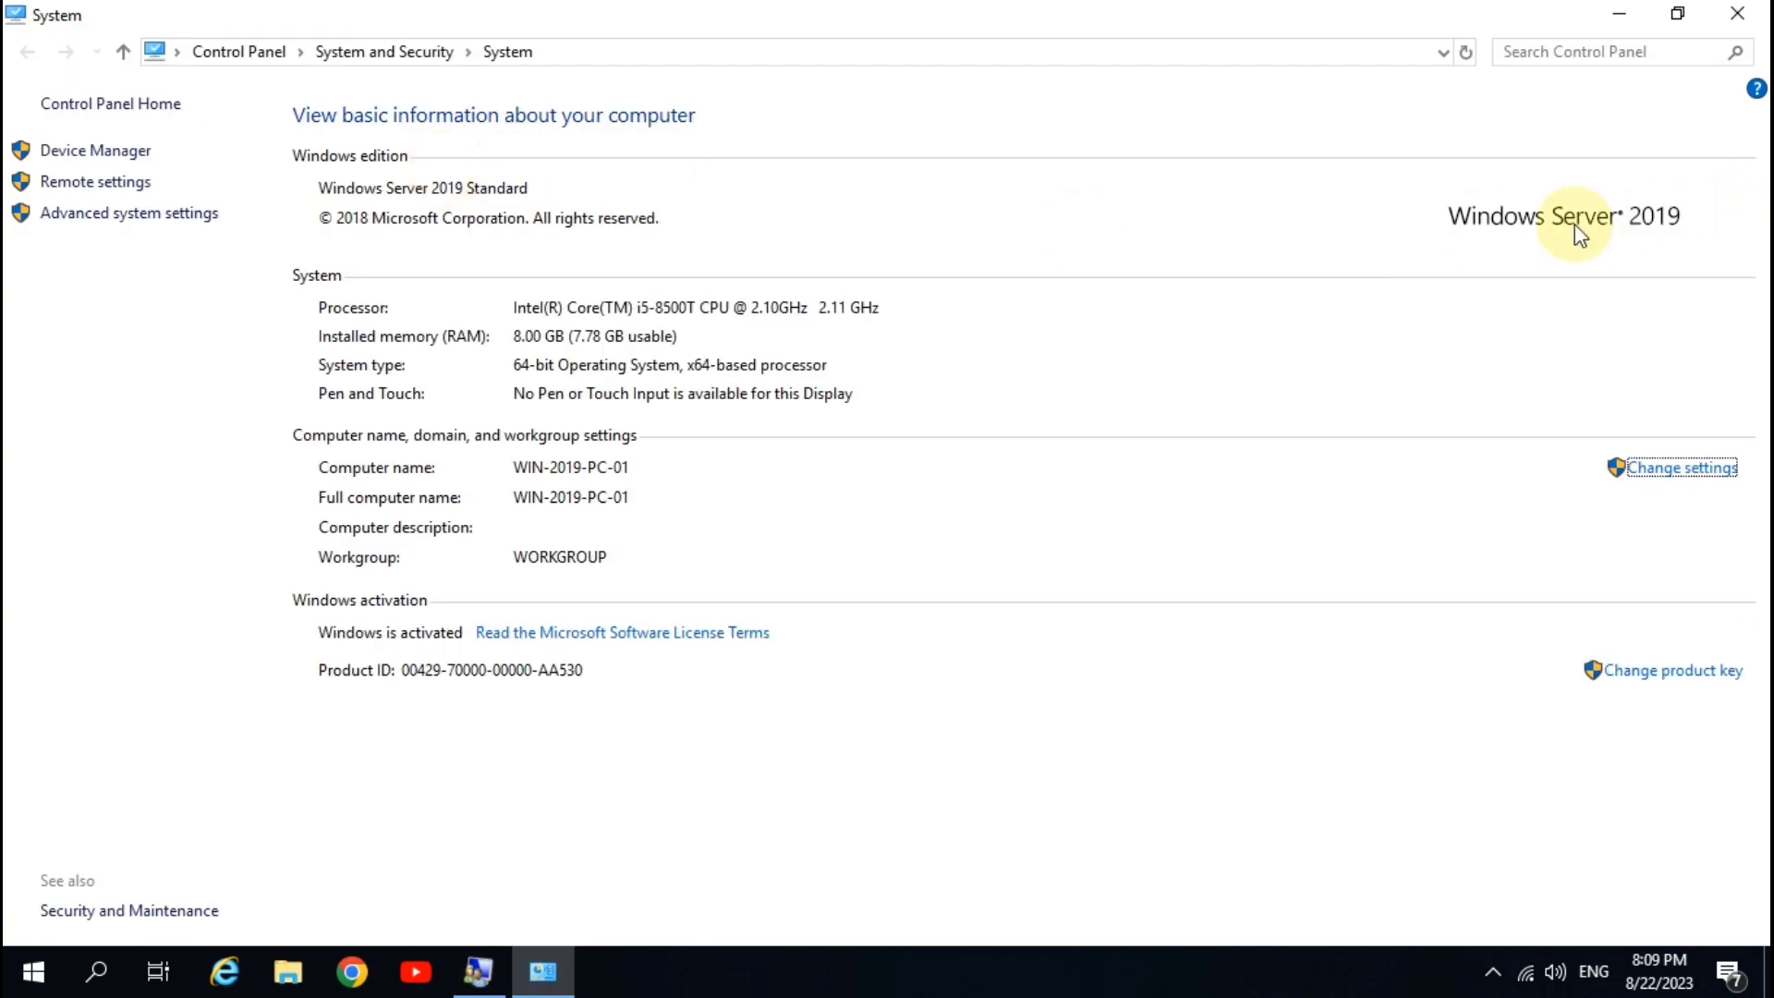
- Close the System window to return to the Users list in Local Users and Groups
click(1737, 13)
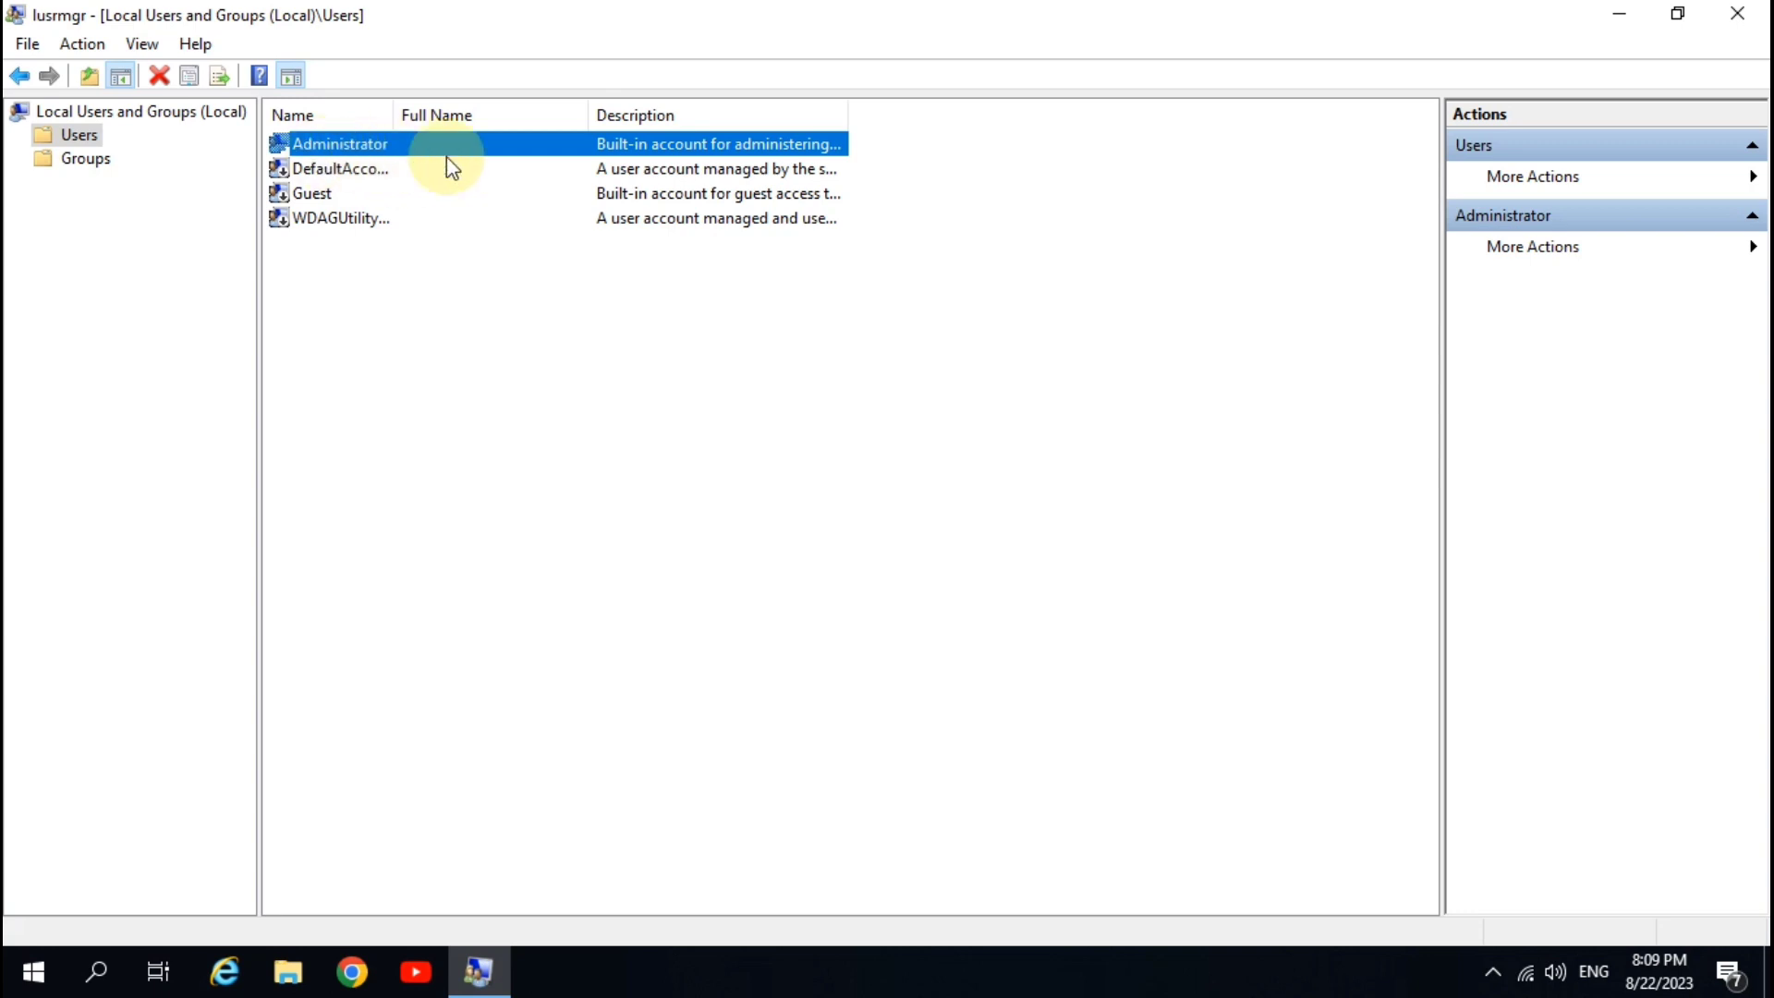
click(363, 305)
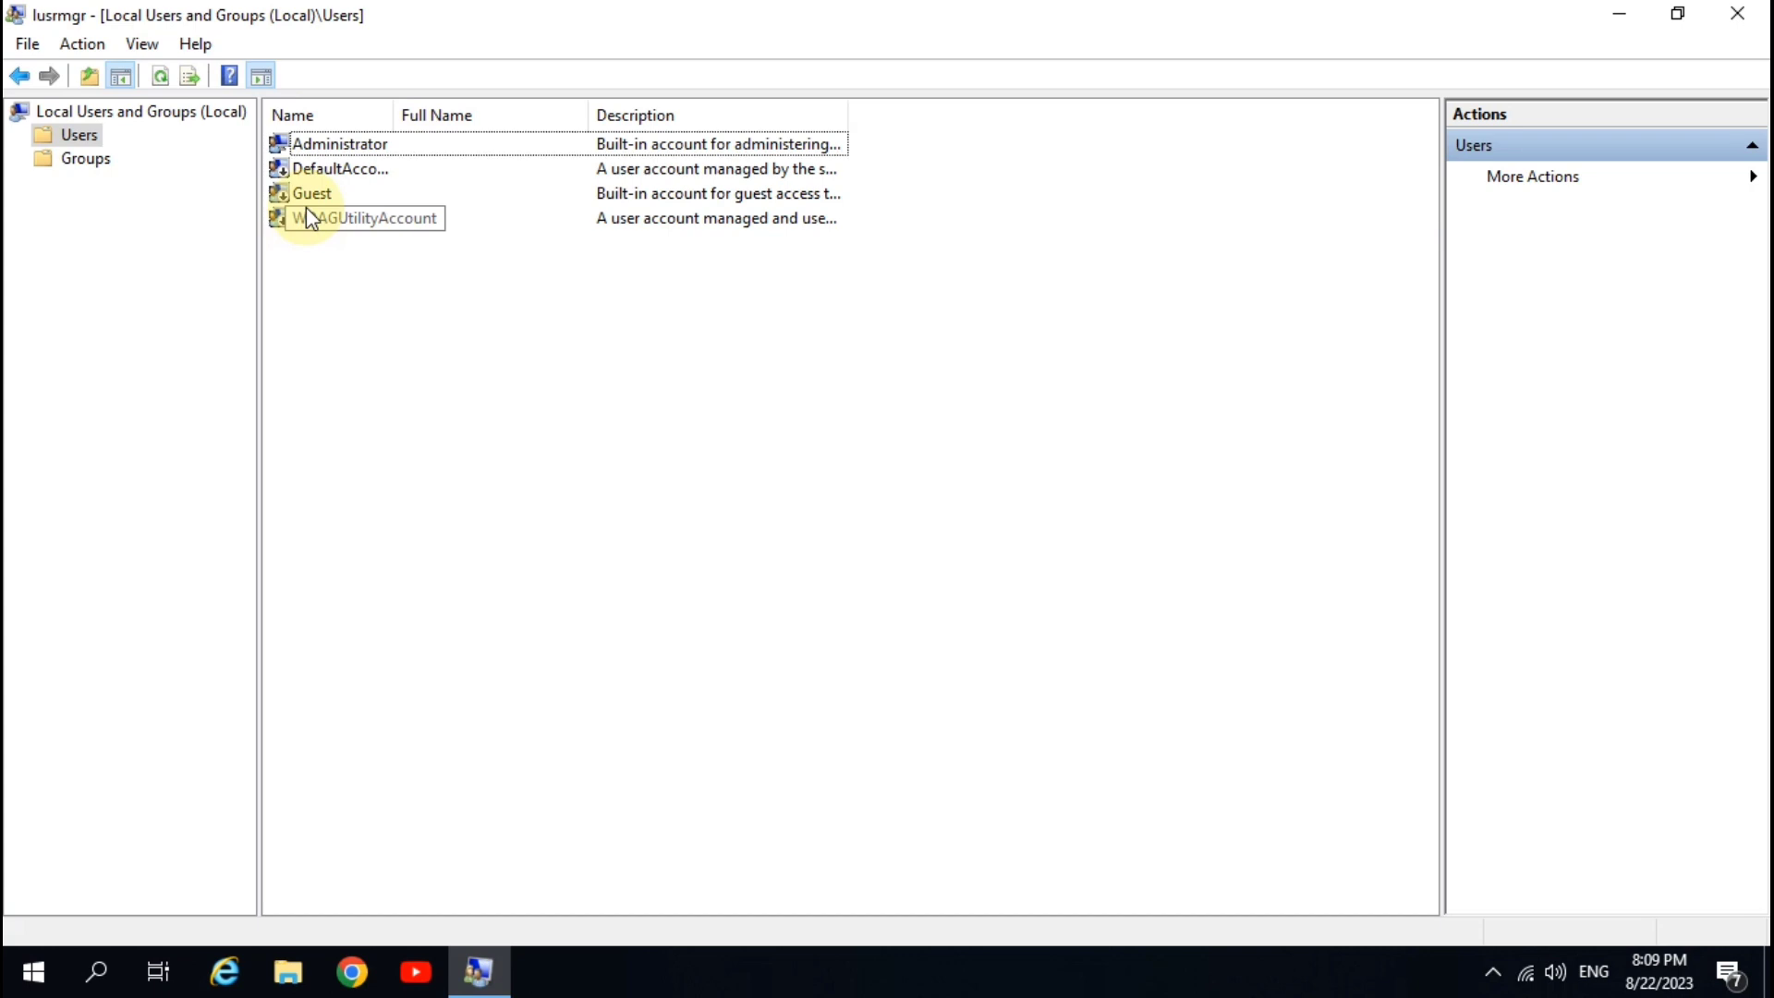
click(148, 48)
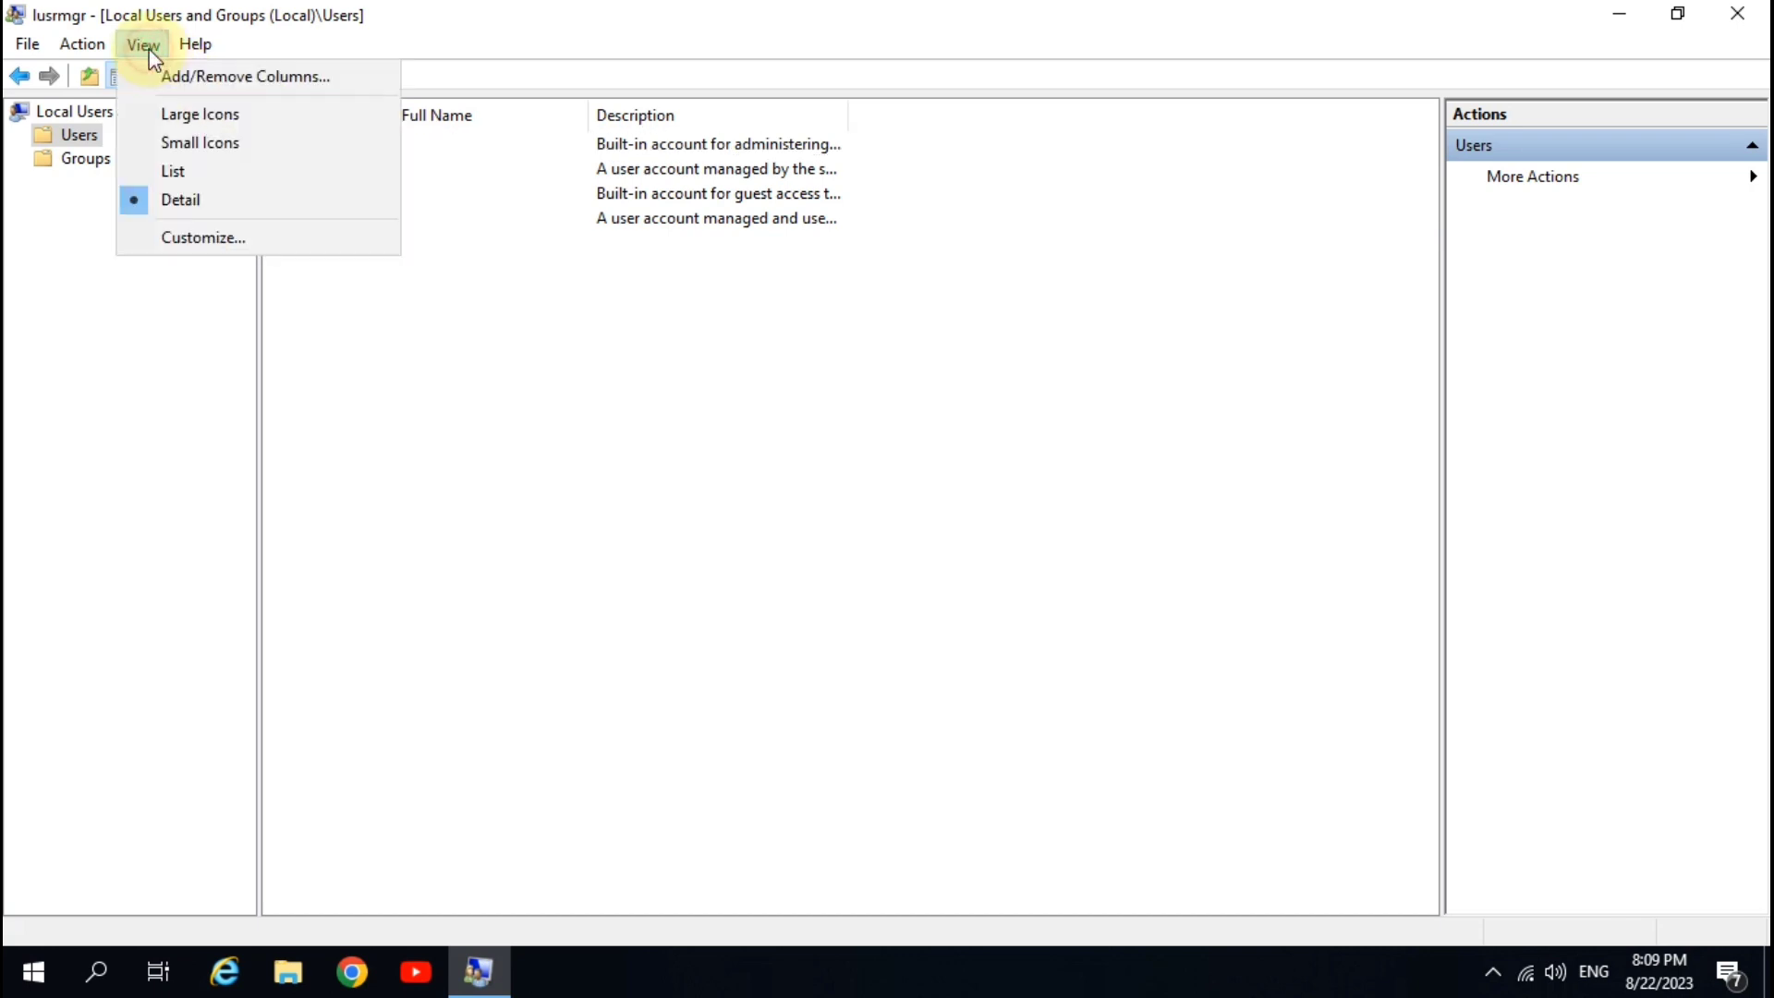
click(222, 116)
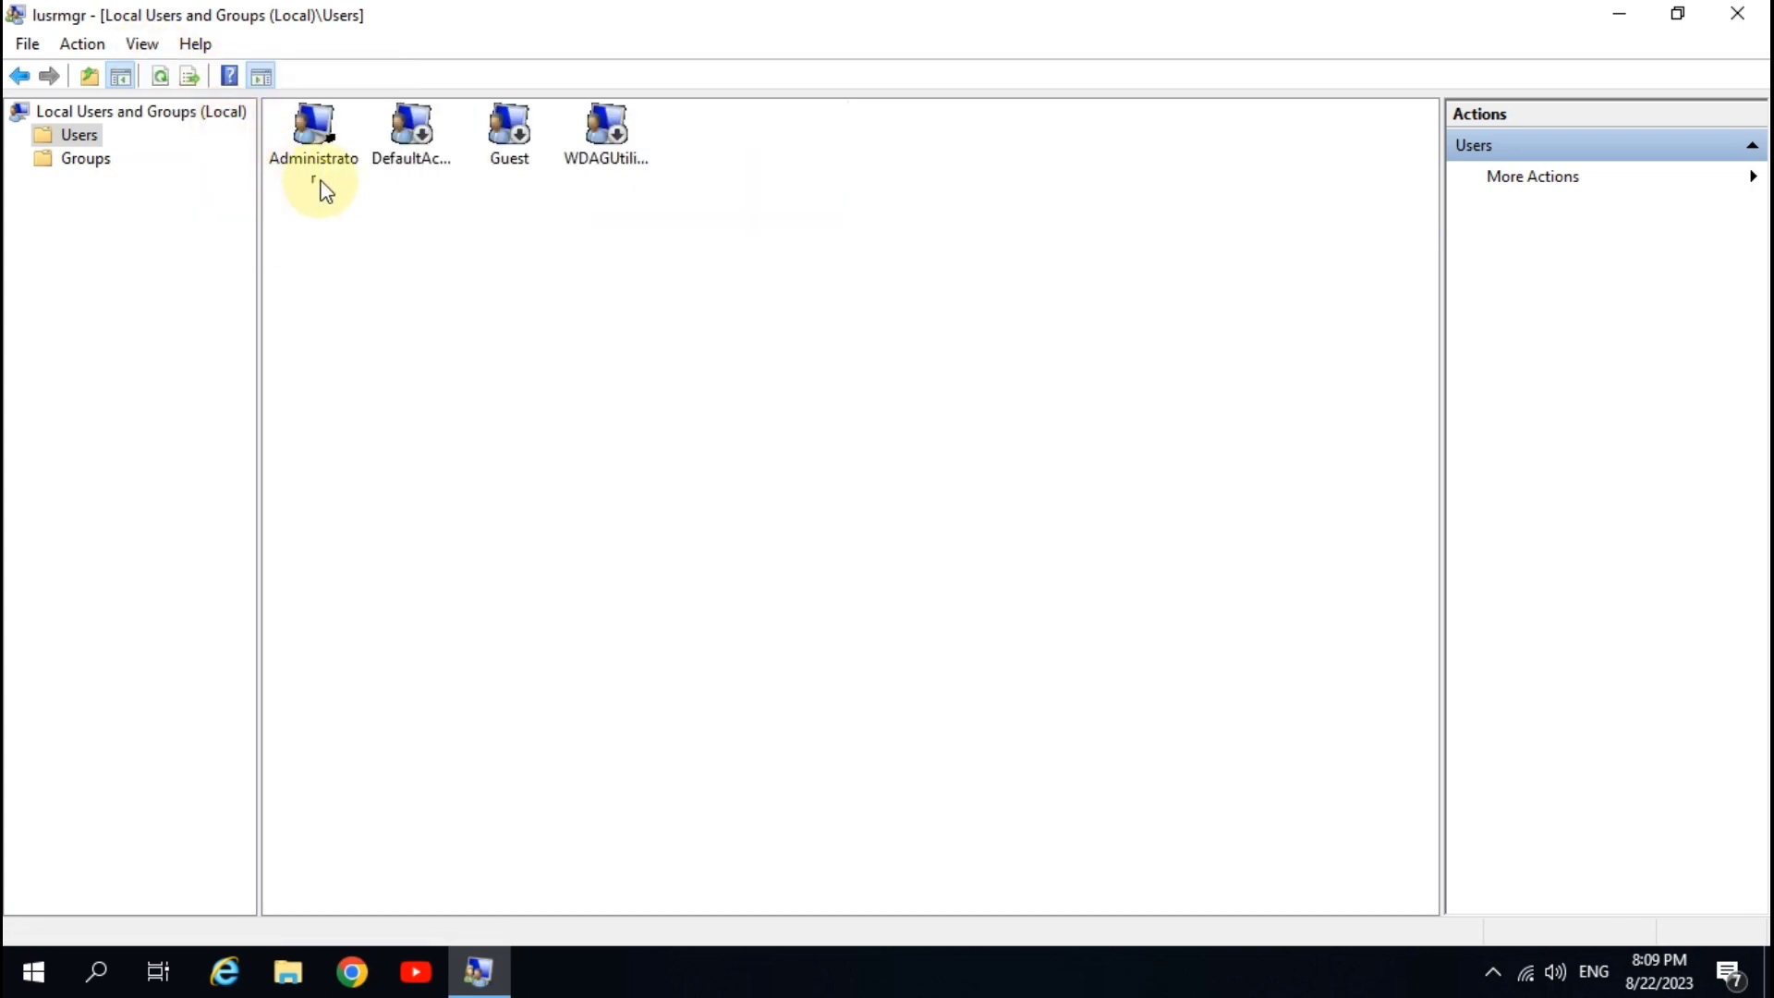
click(148, 46)
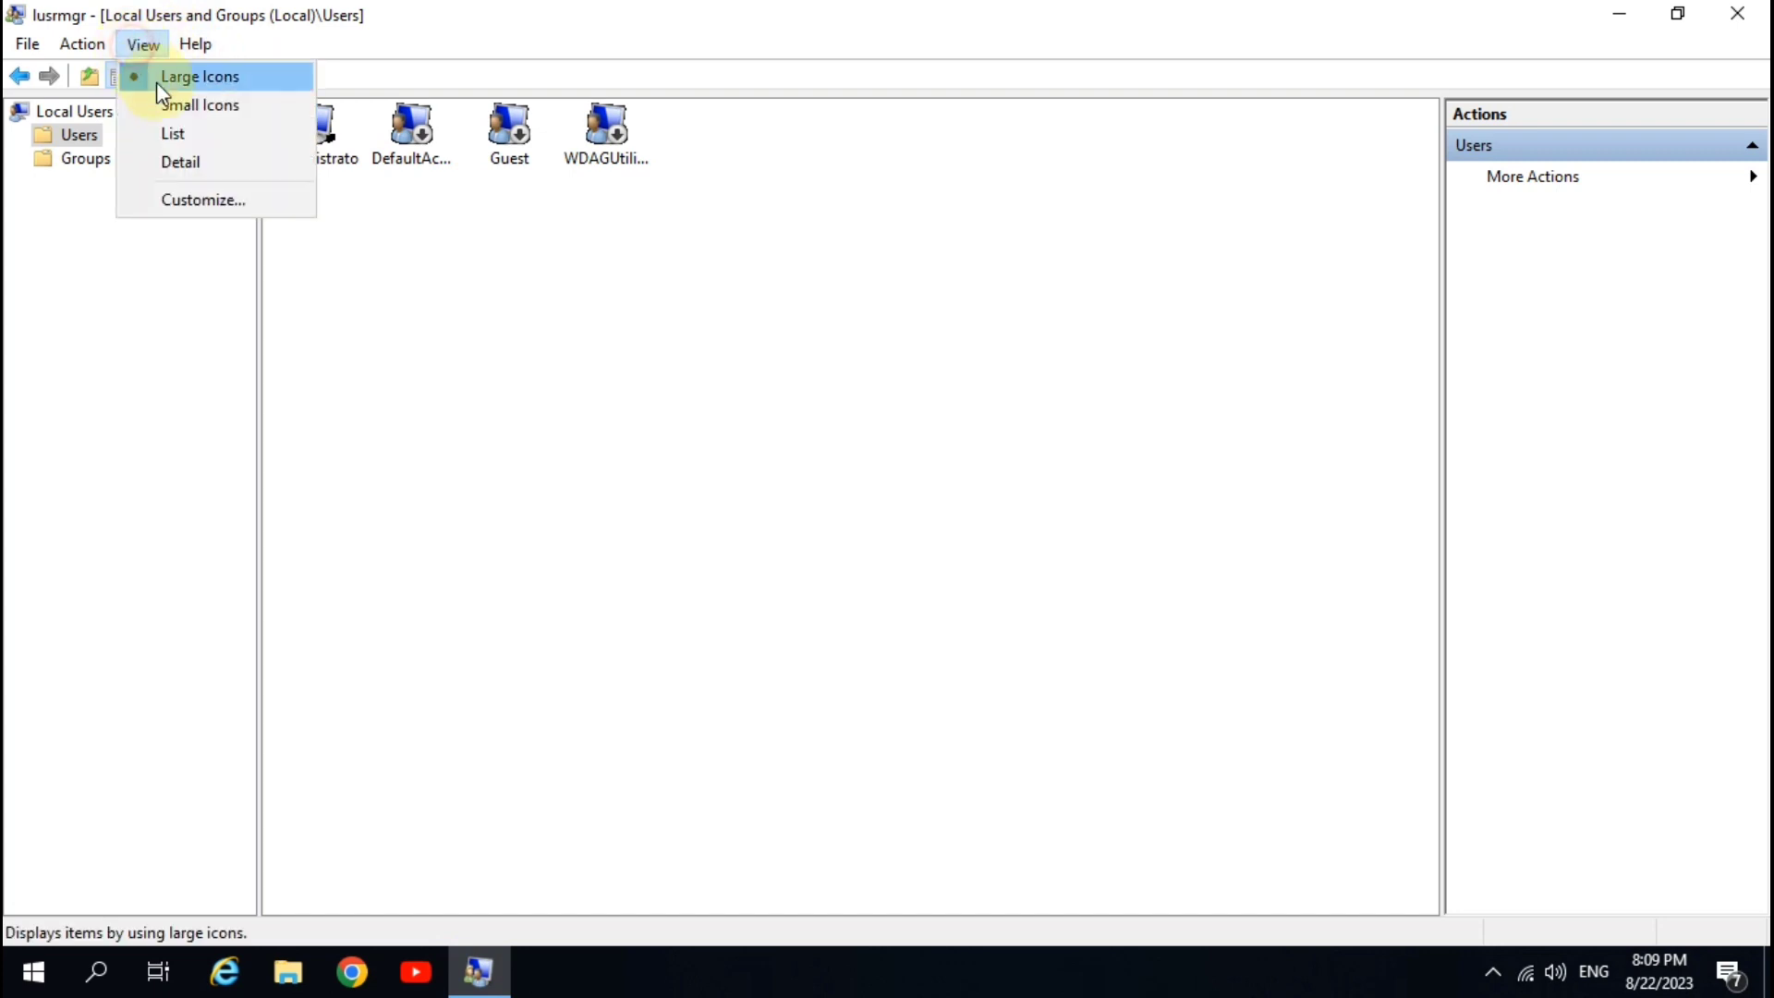
click(205, 158)
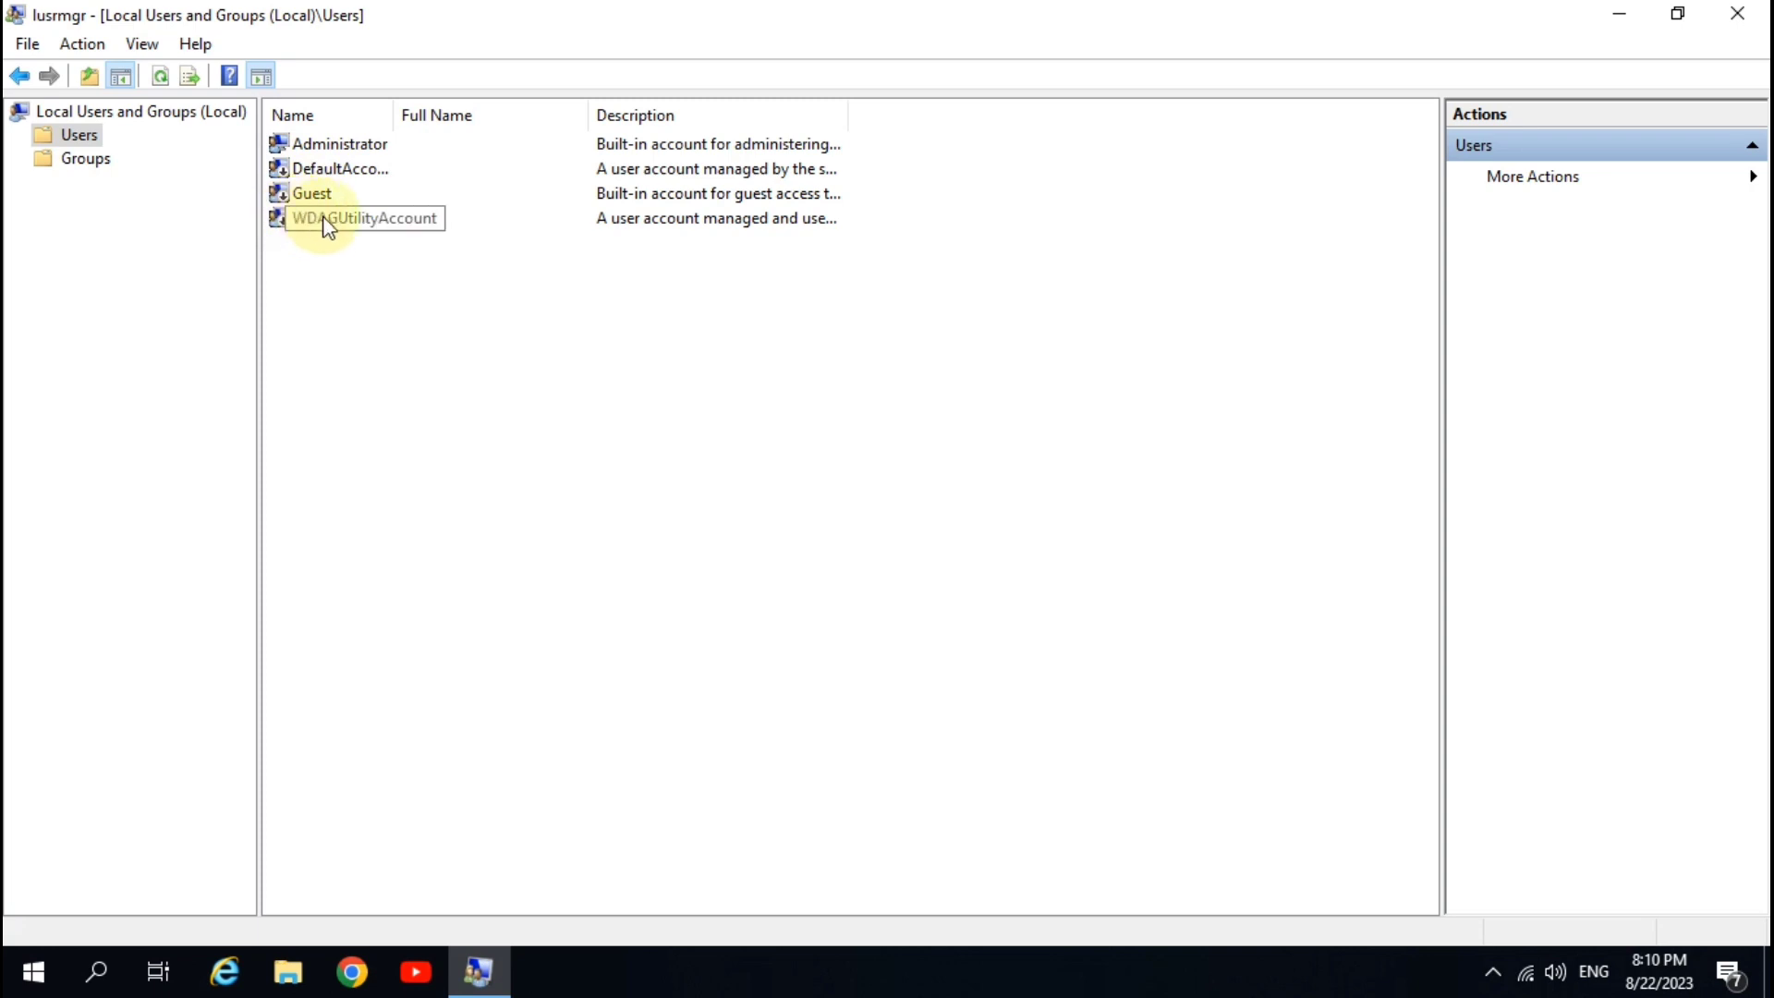
click(325, 146)
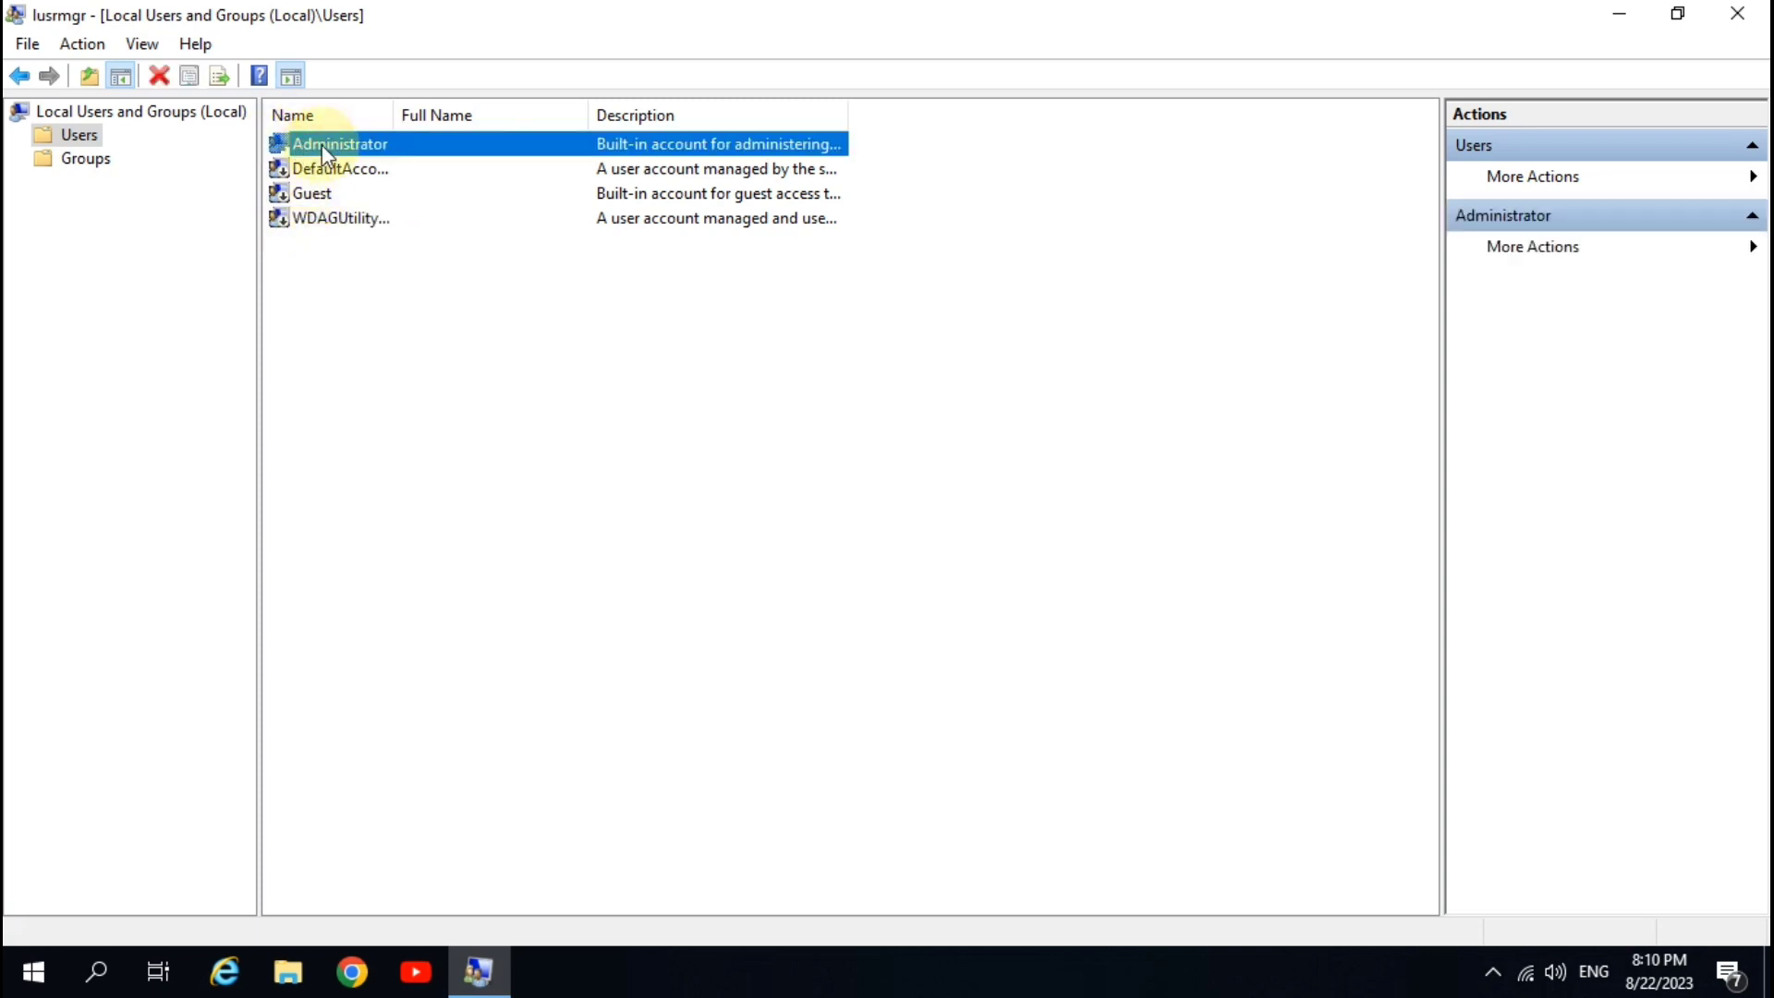
click(377, 320)
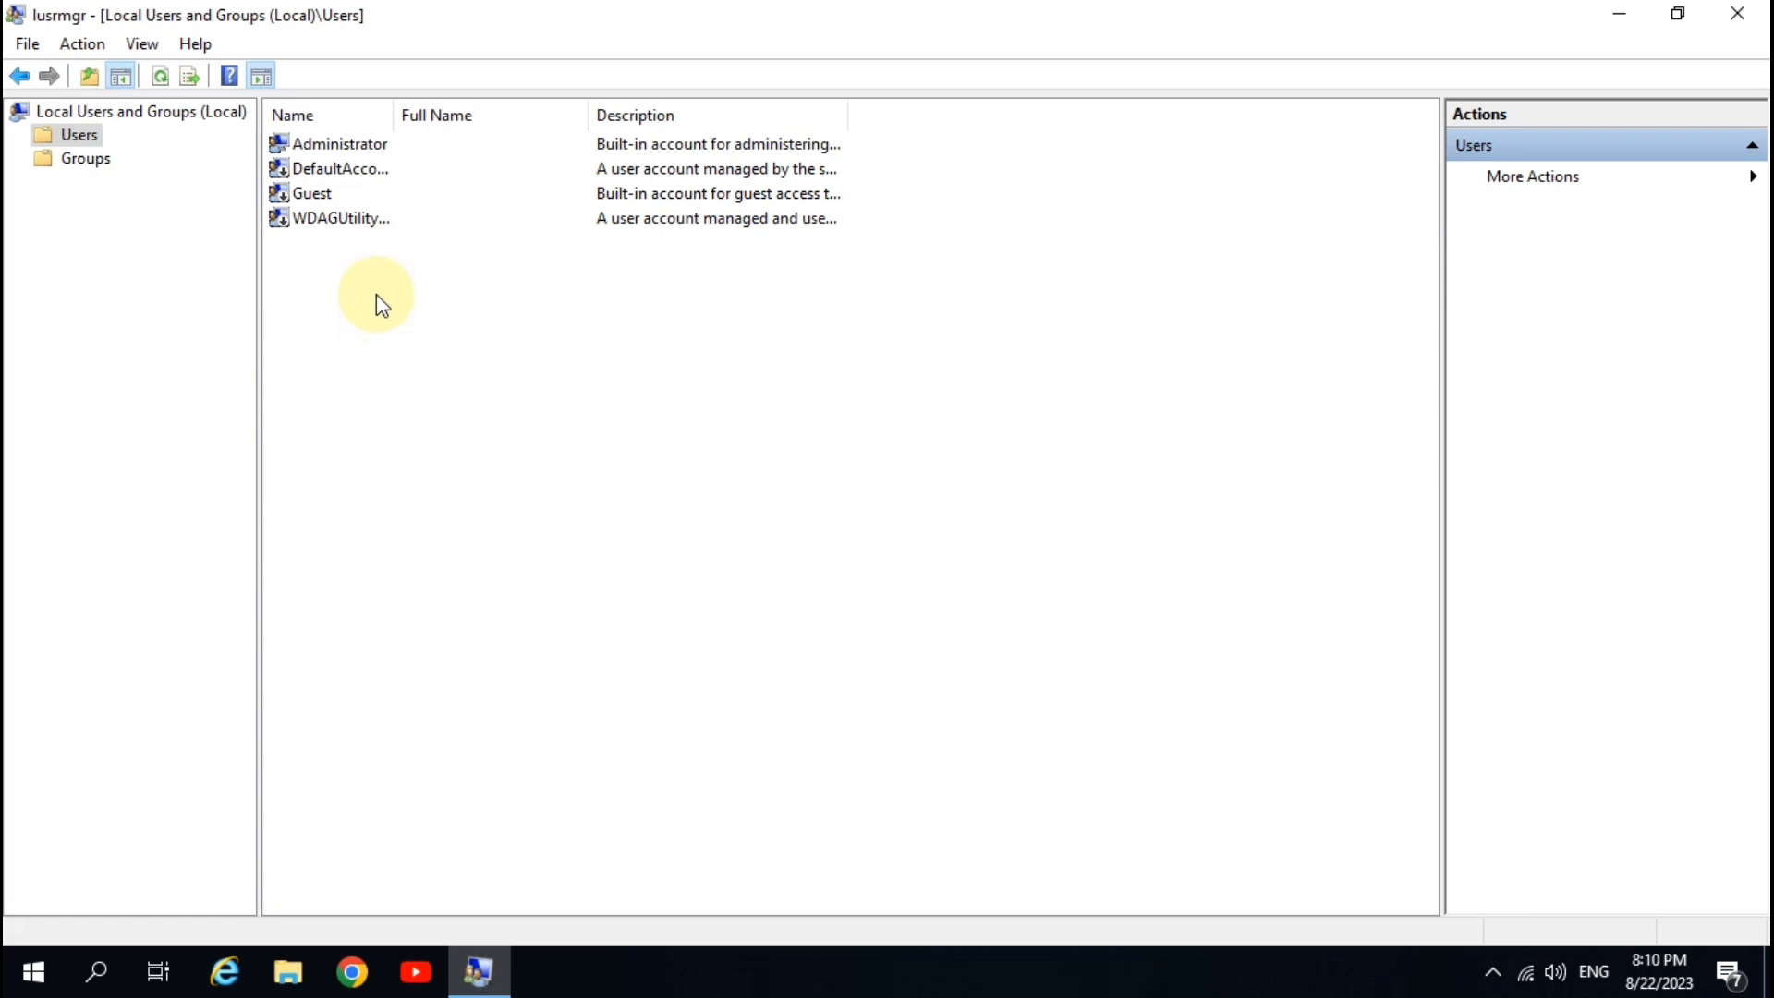
- Choose Set Password for Administrator and proceed past the data-loss warning
right_click(342, 146)
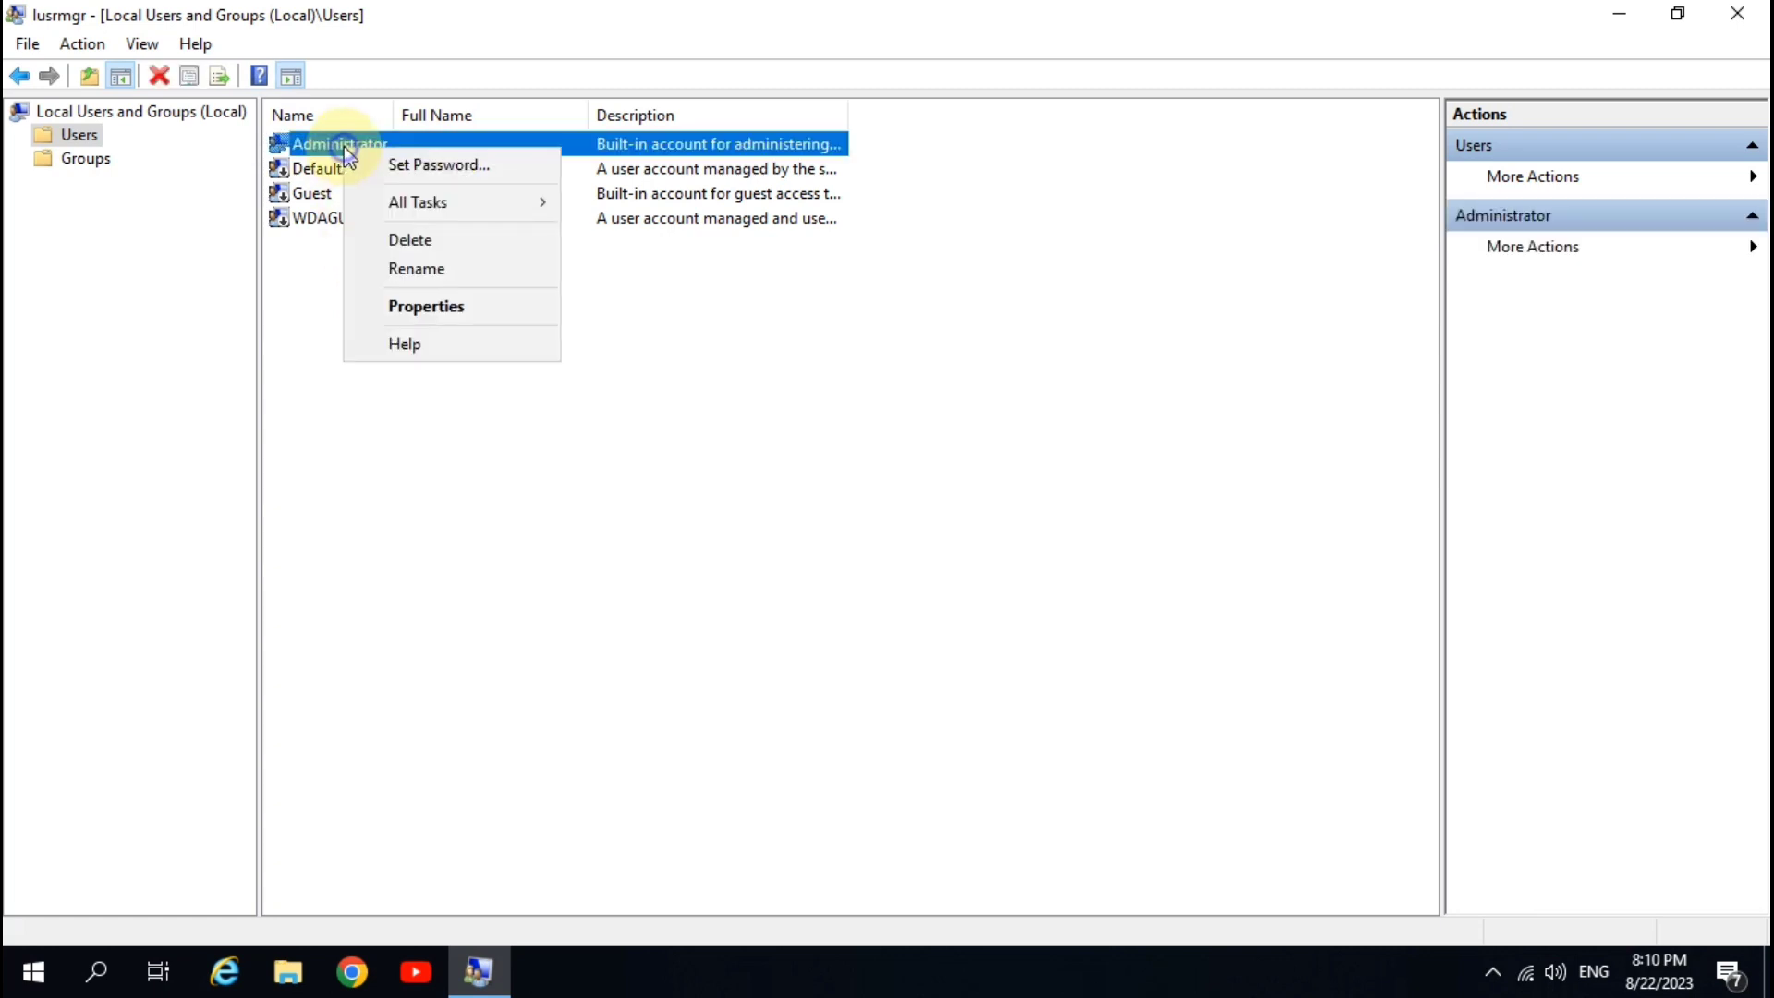
click(533, 176)
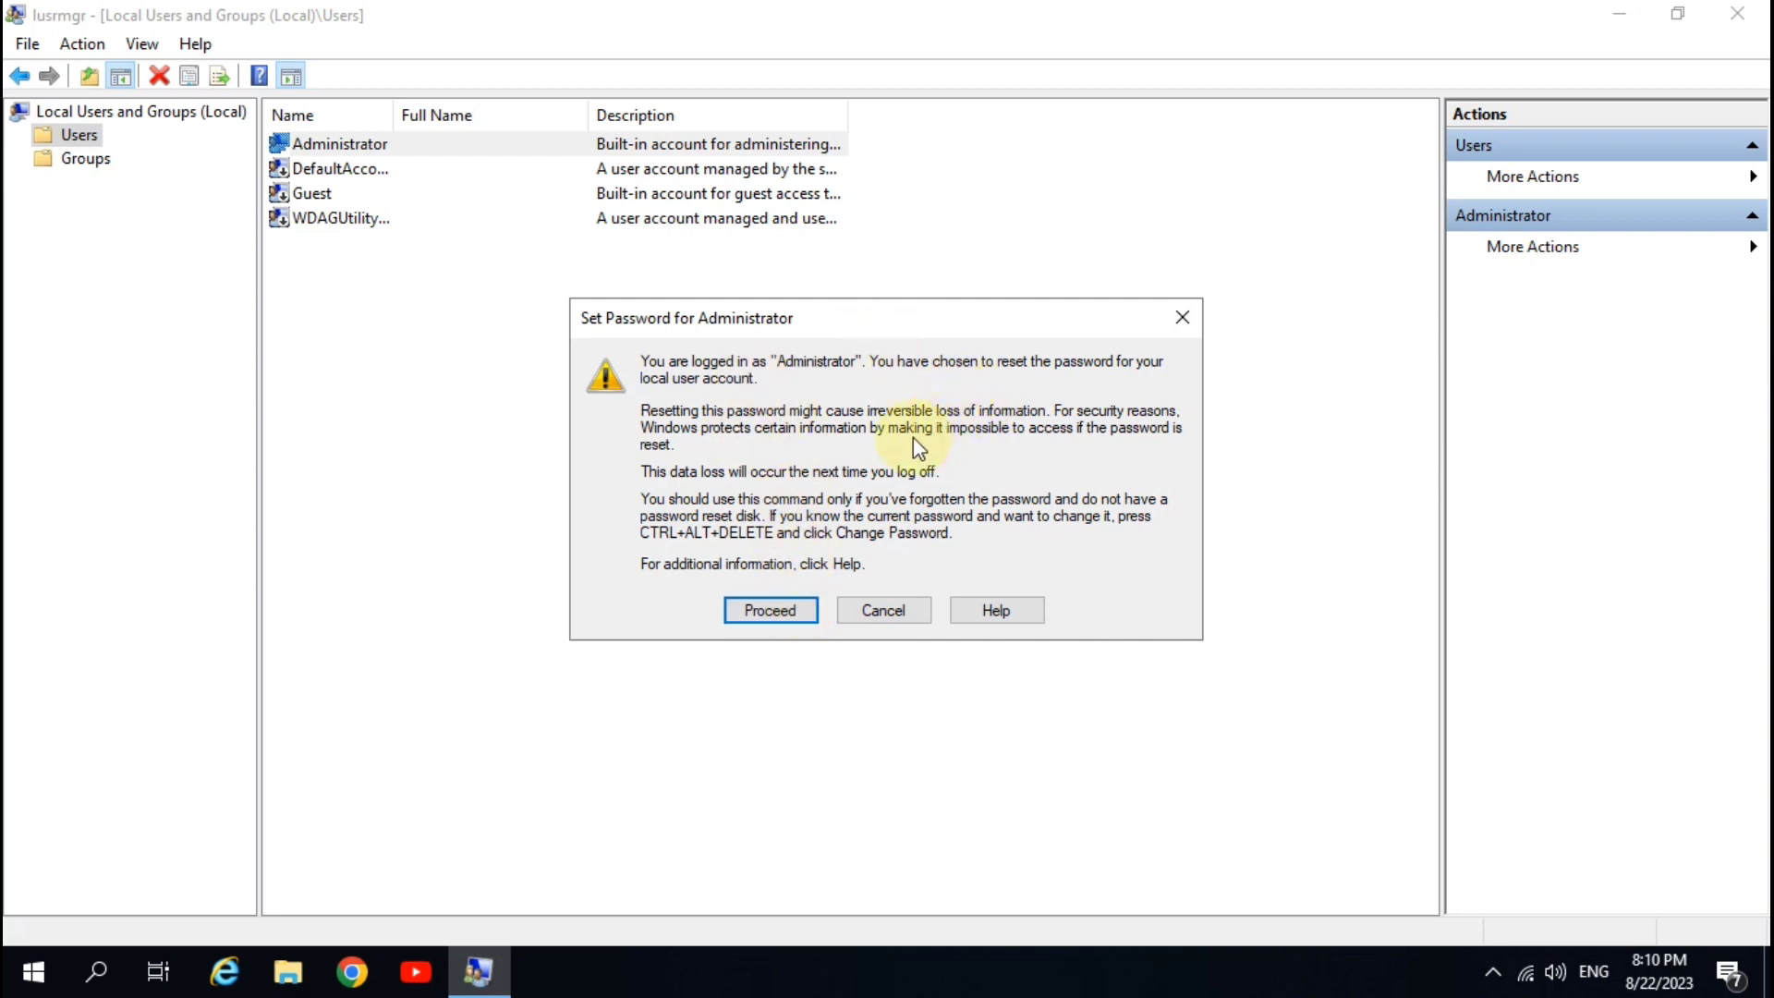
click(771, 610)
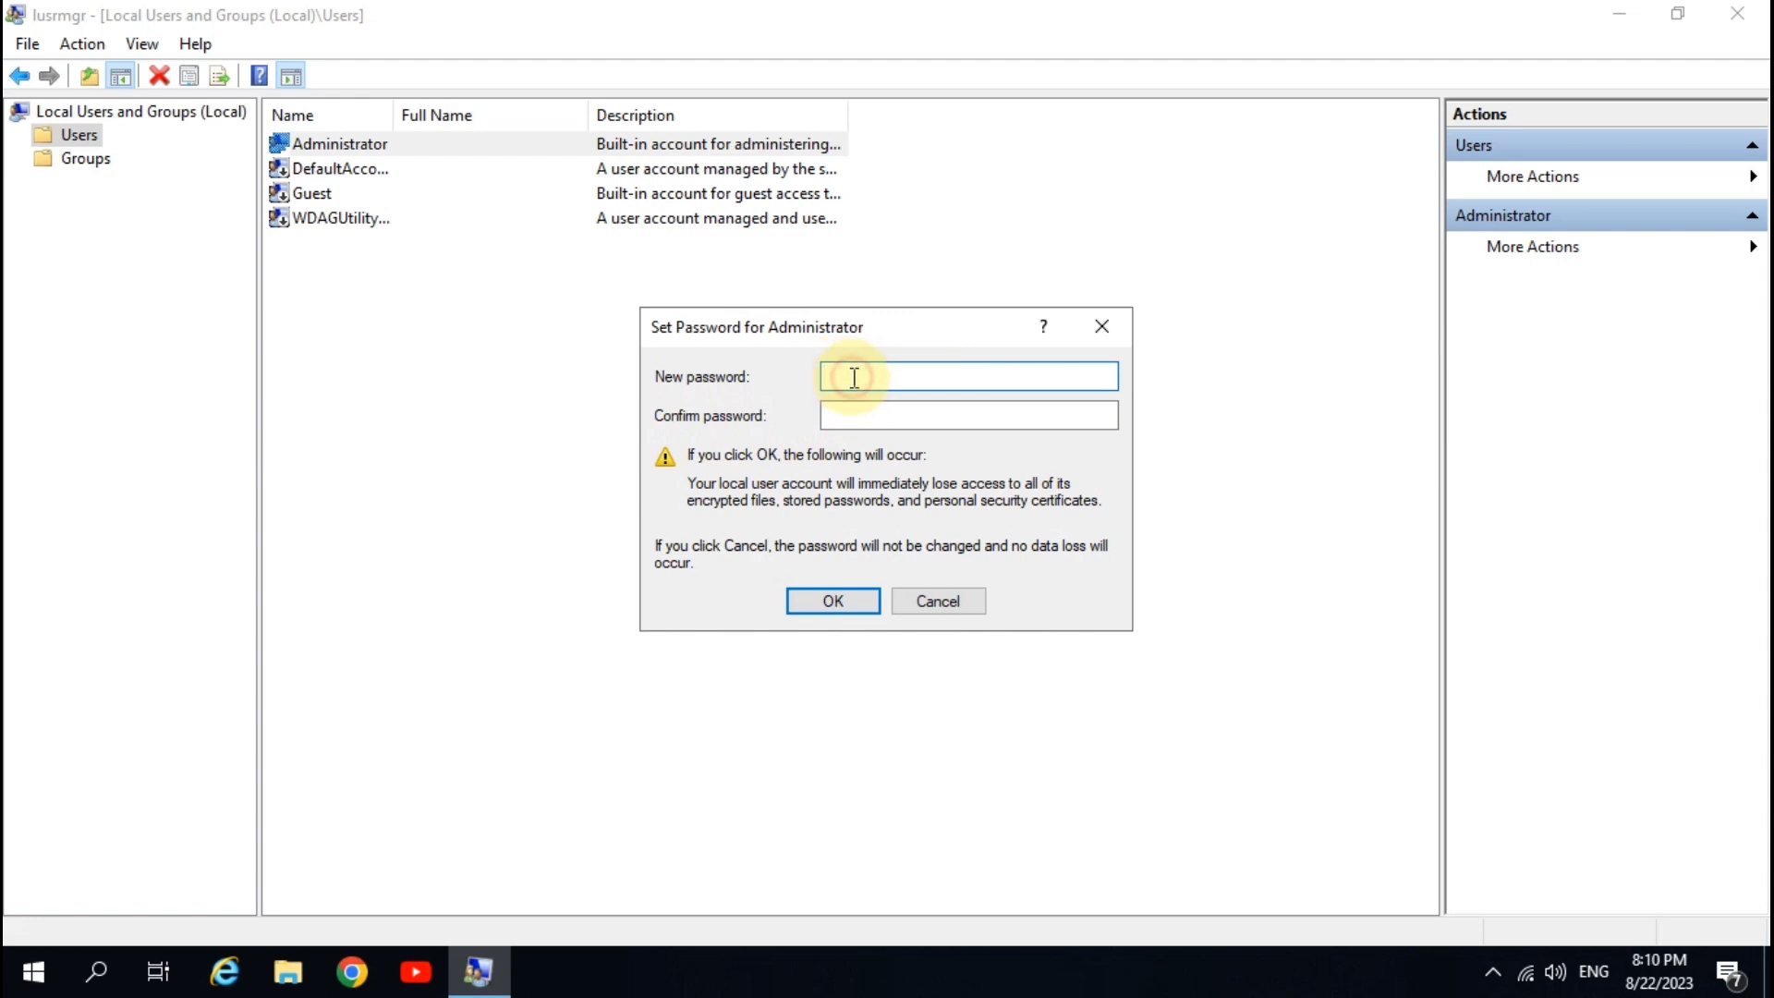
- Submit a first password attempt, which fails the password policy, and dismiss the error
click(845, 411)
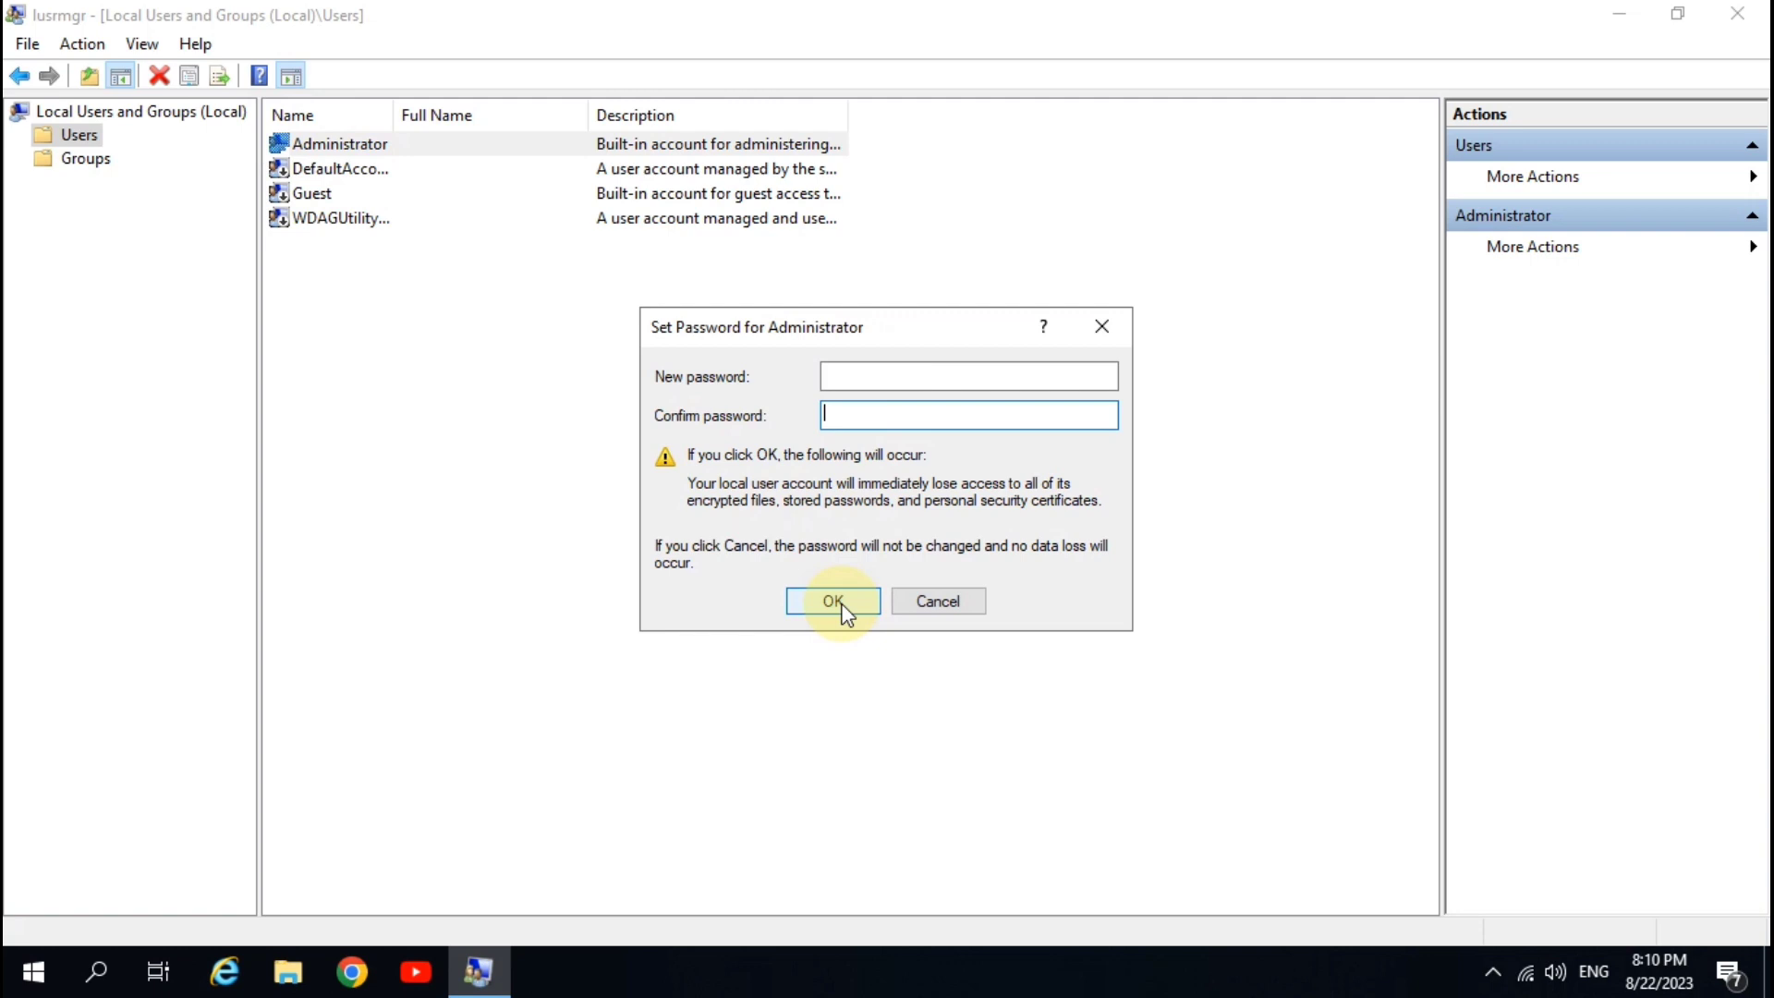
click(881, 373)
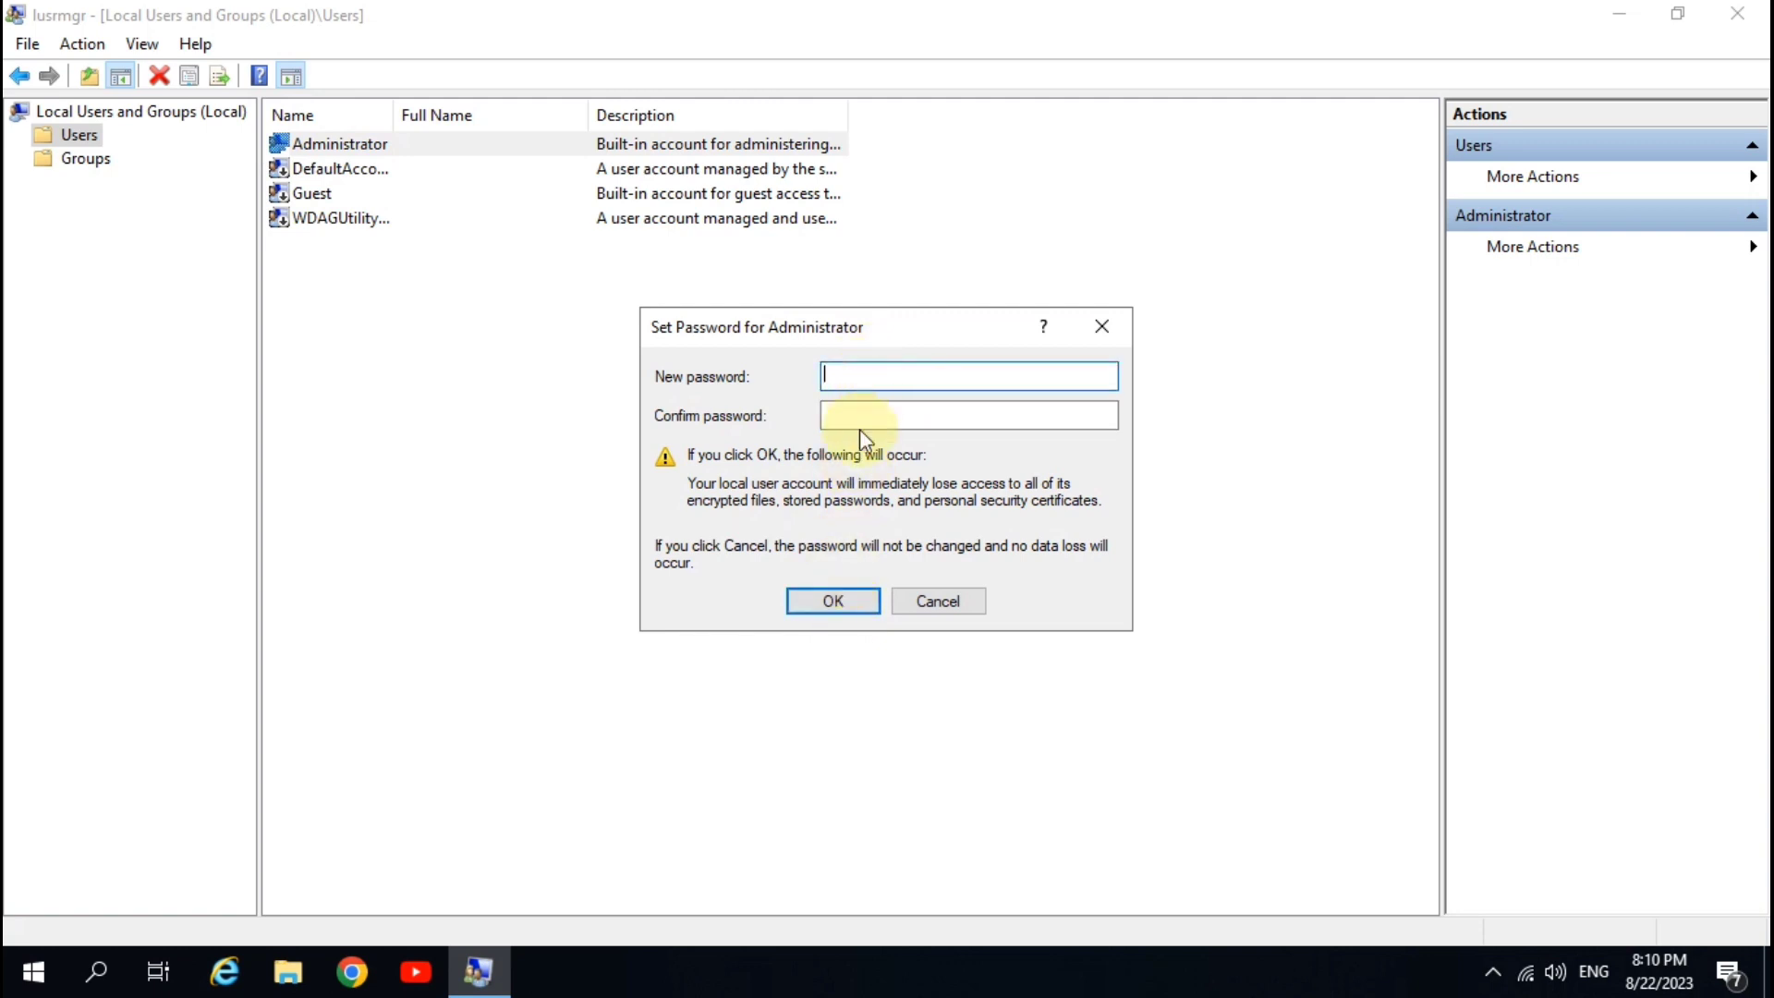
click(859, 418)
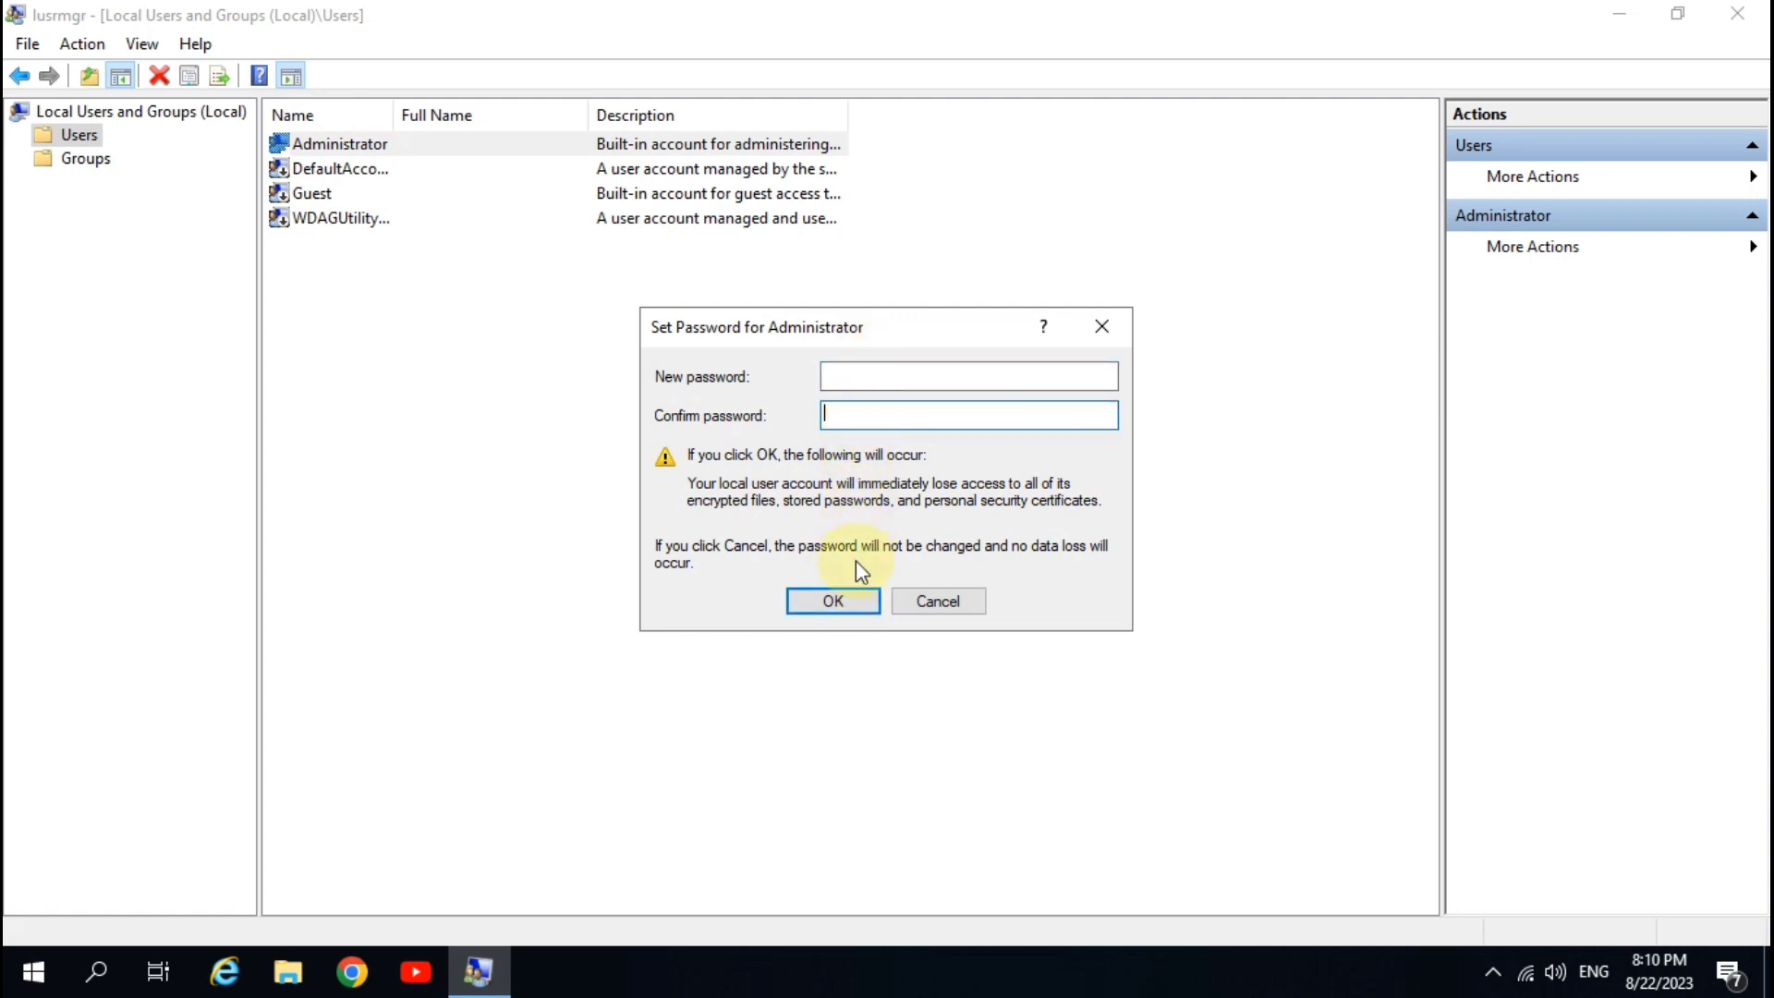
click(836, 602)
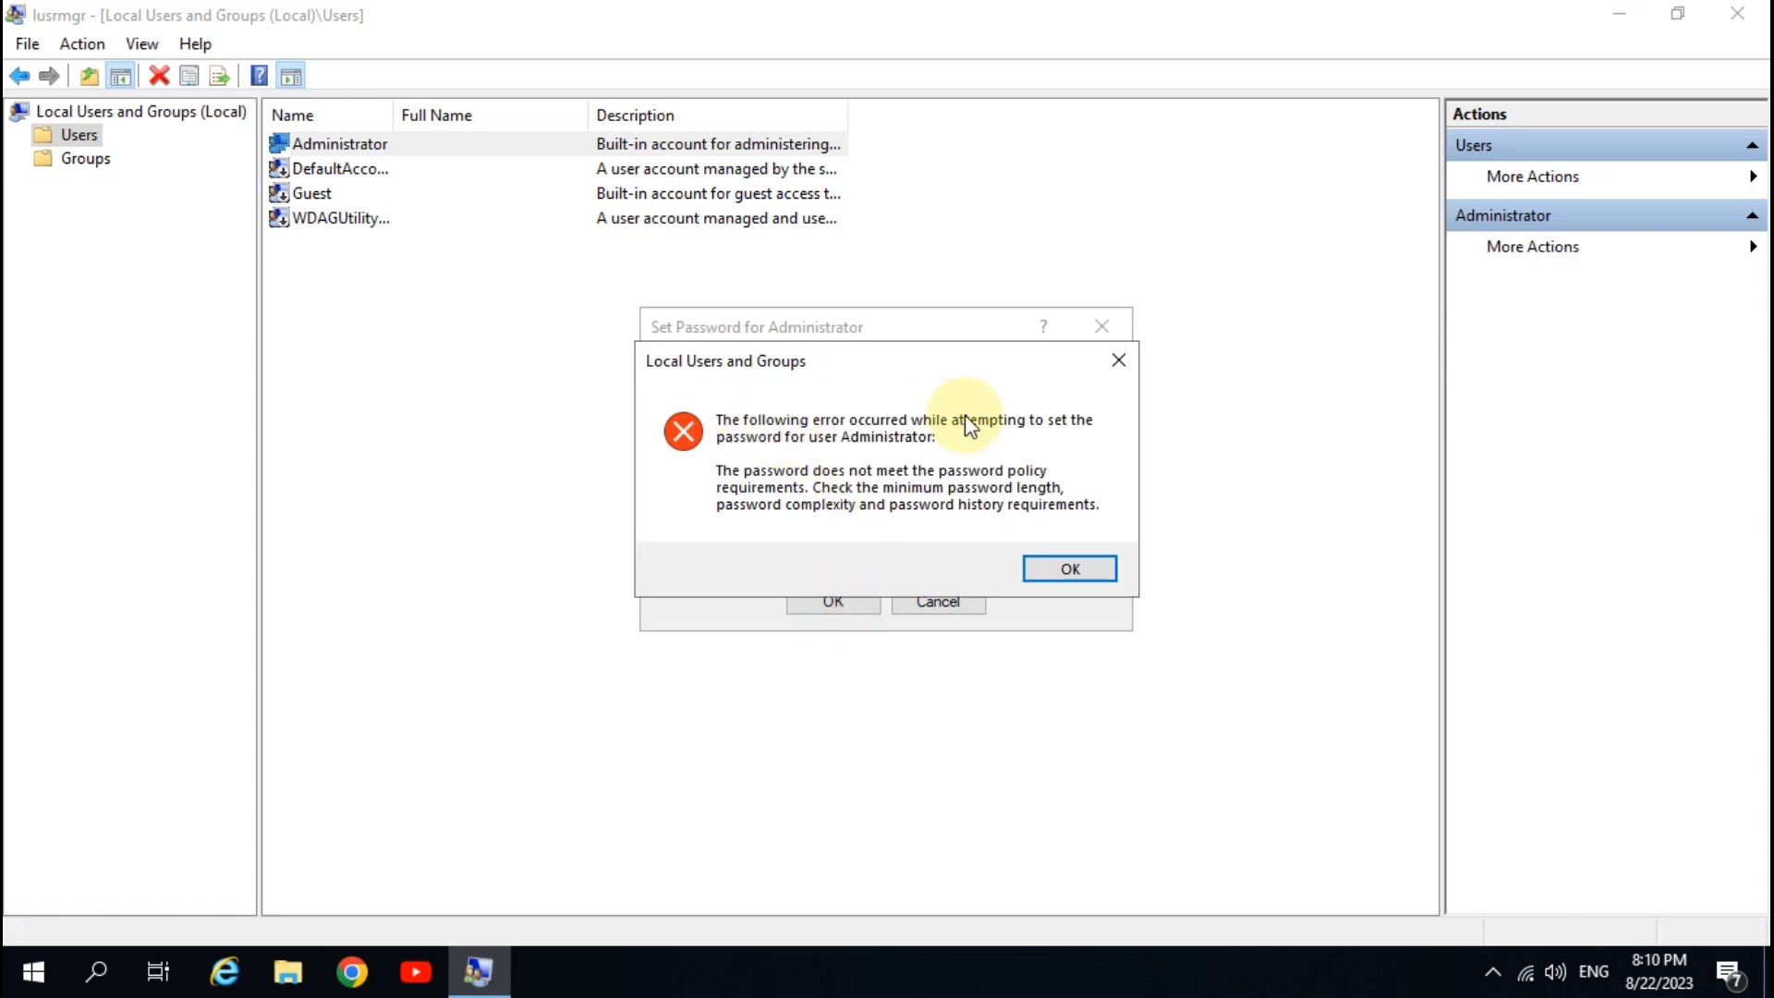
click(1065, 568)
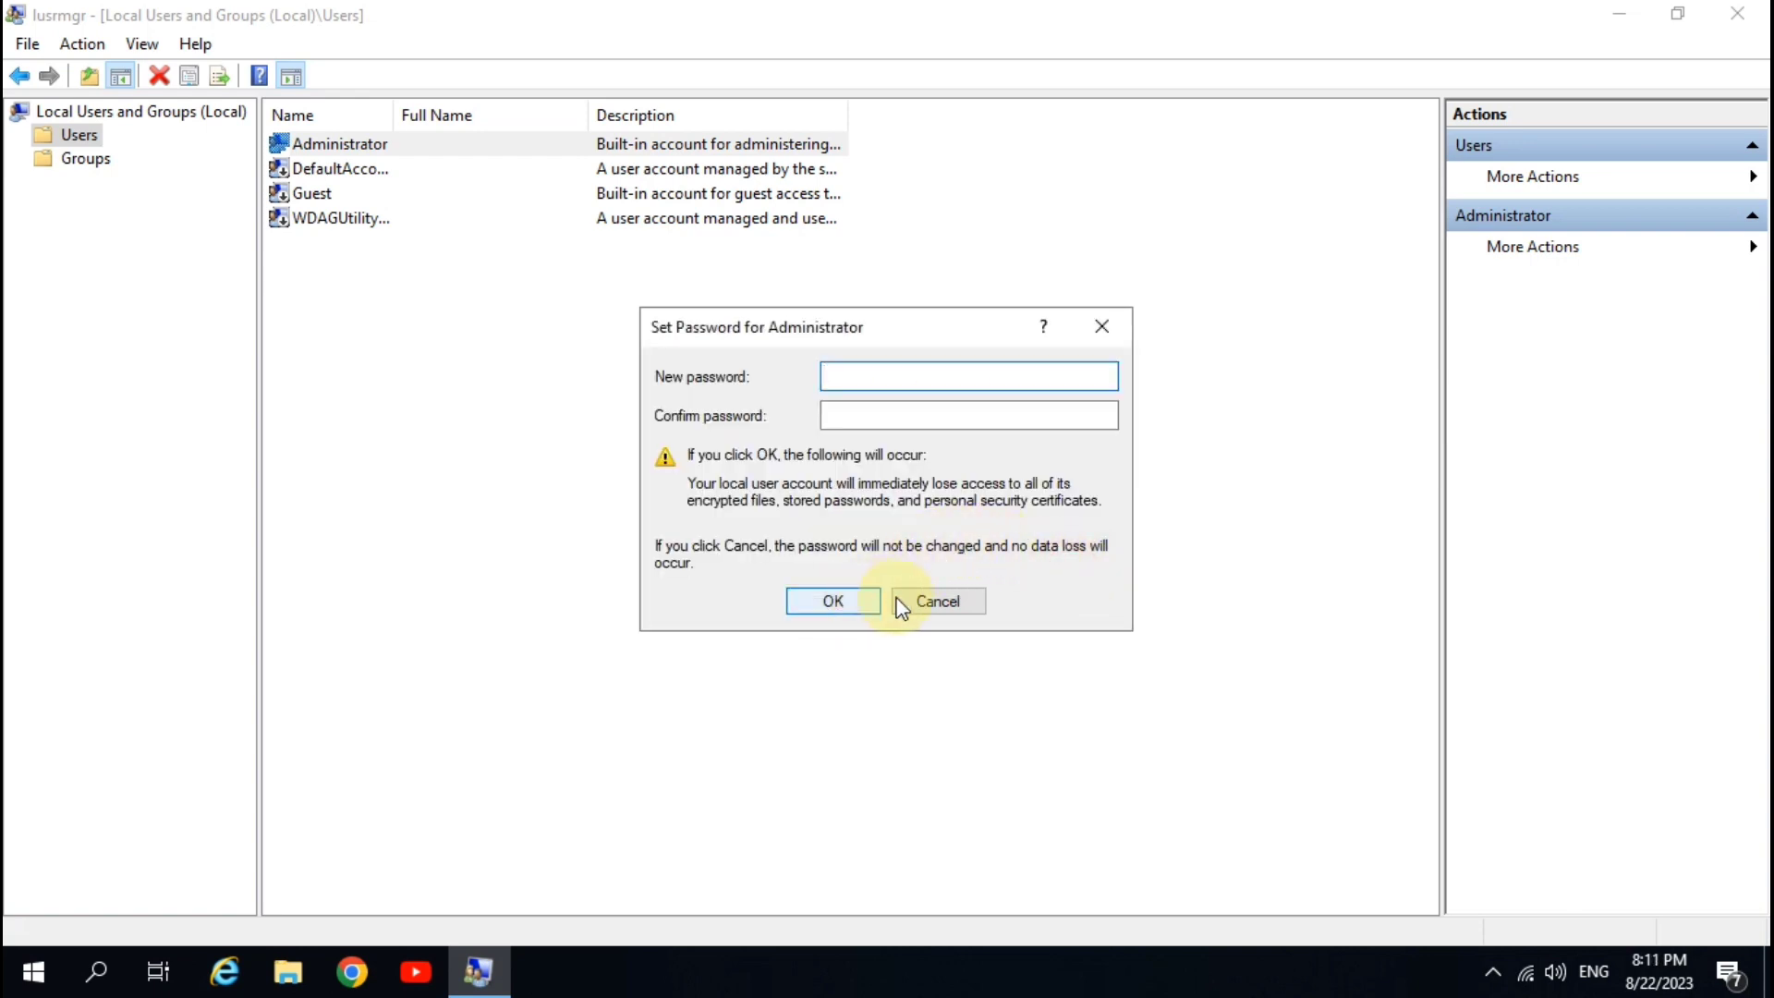
- Enter and confirm a new Administrator password, apply it, and dismiss the confirmation
text(*****)
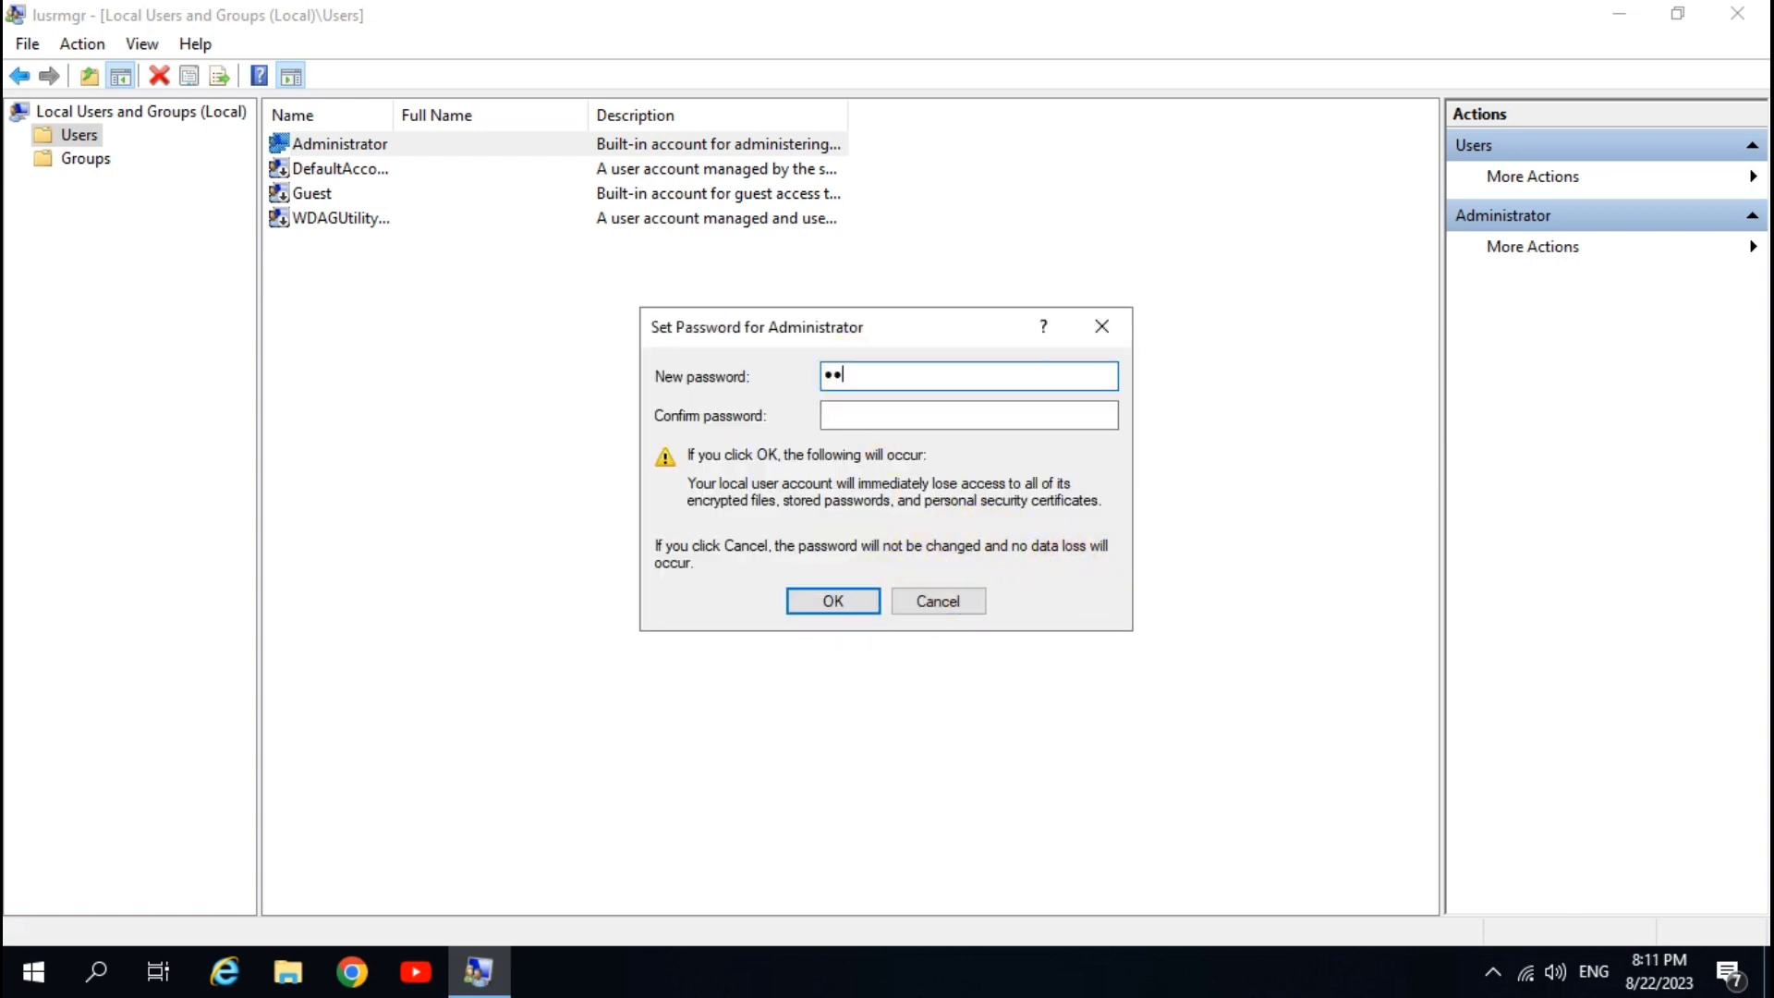
text(****)
click(863, 412)
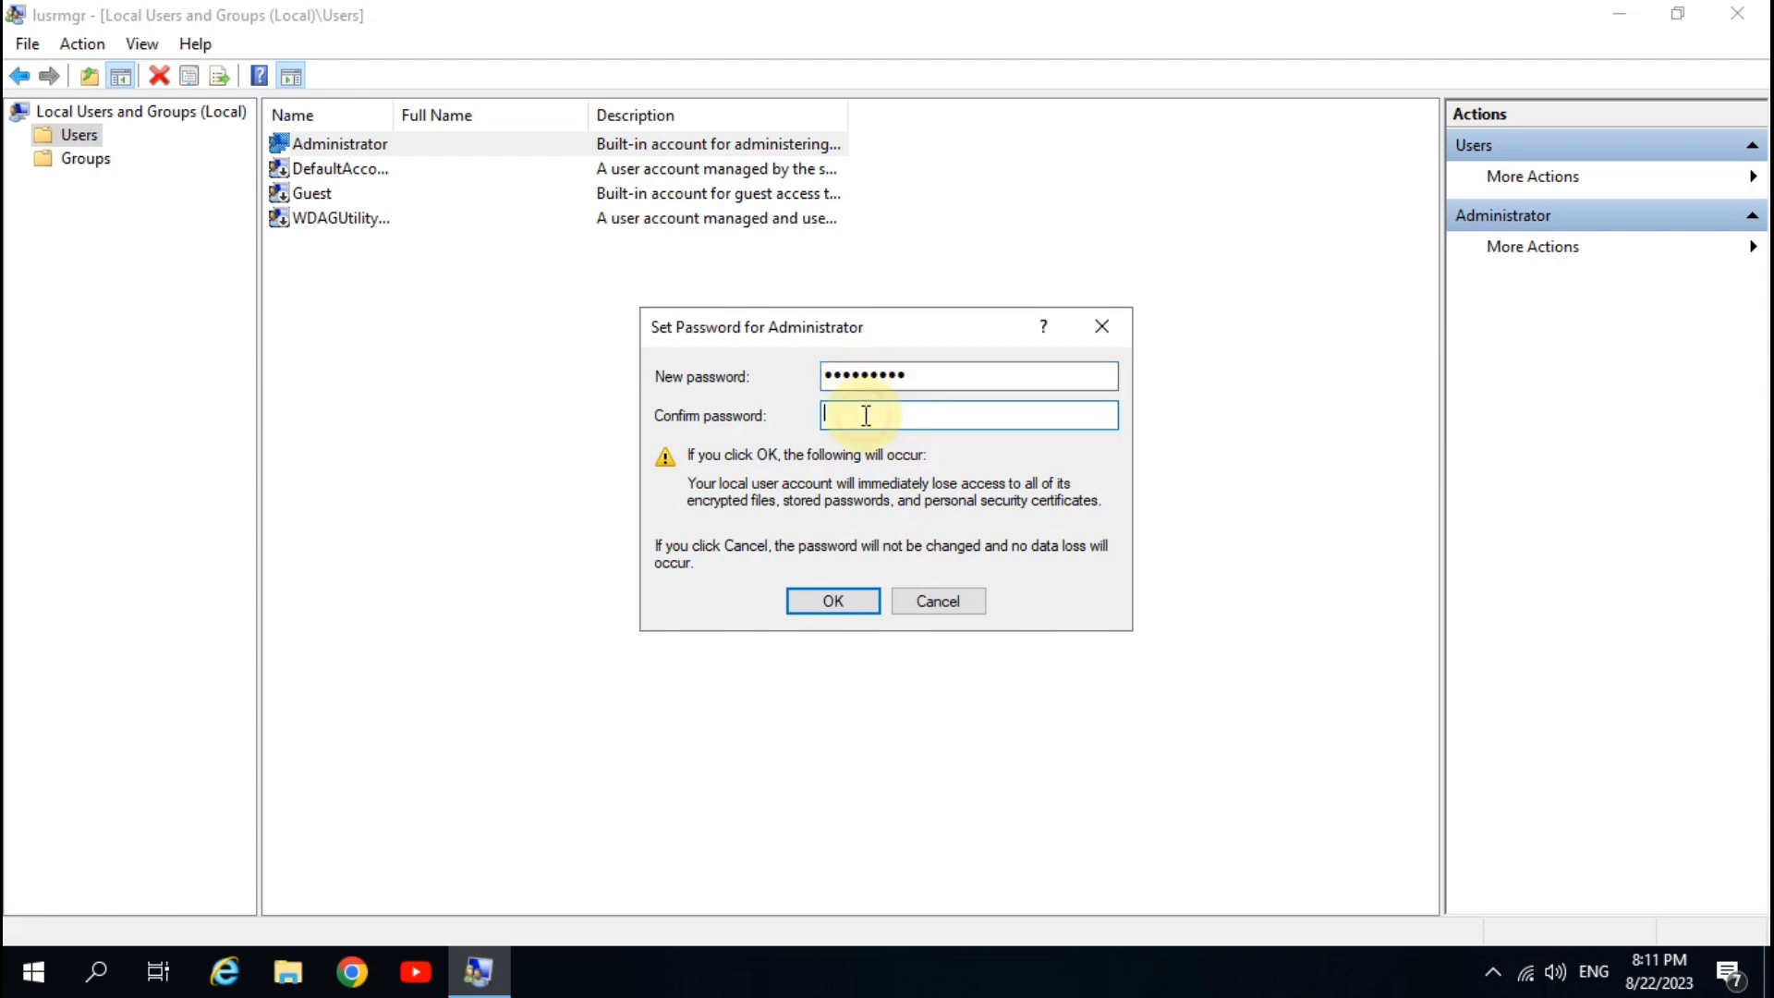
text(********)
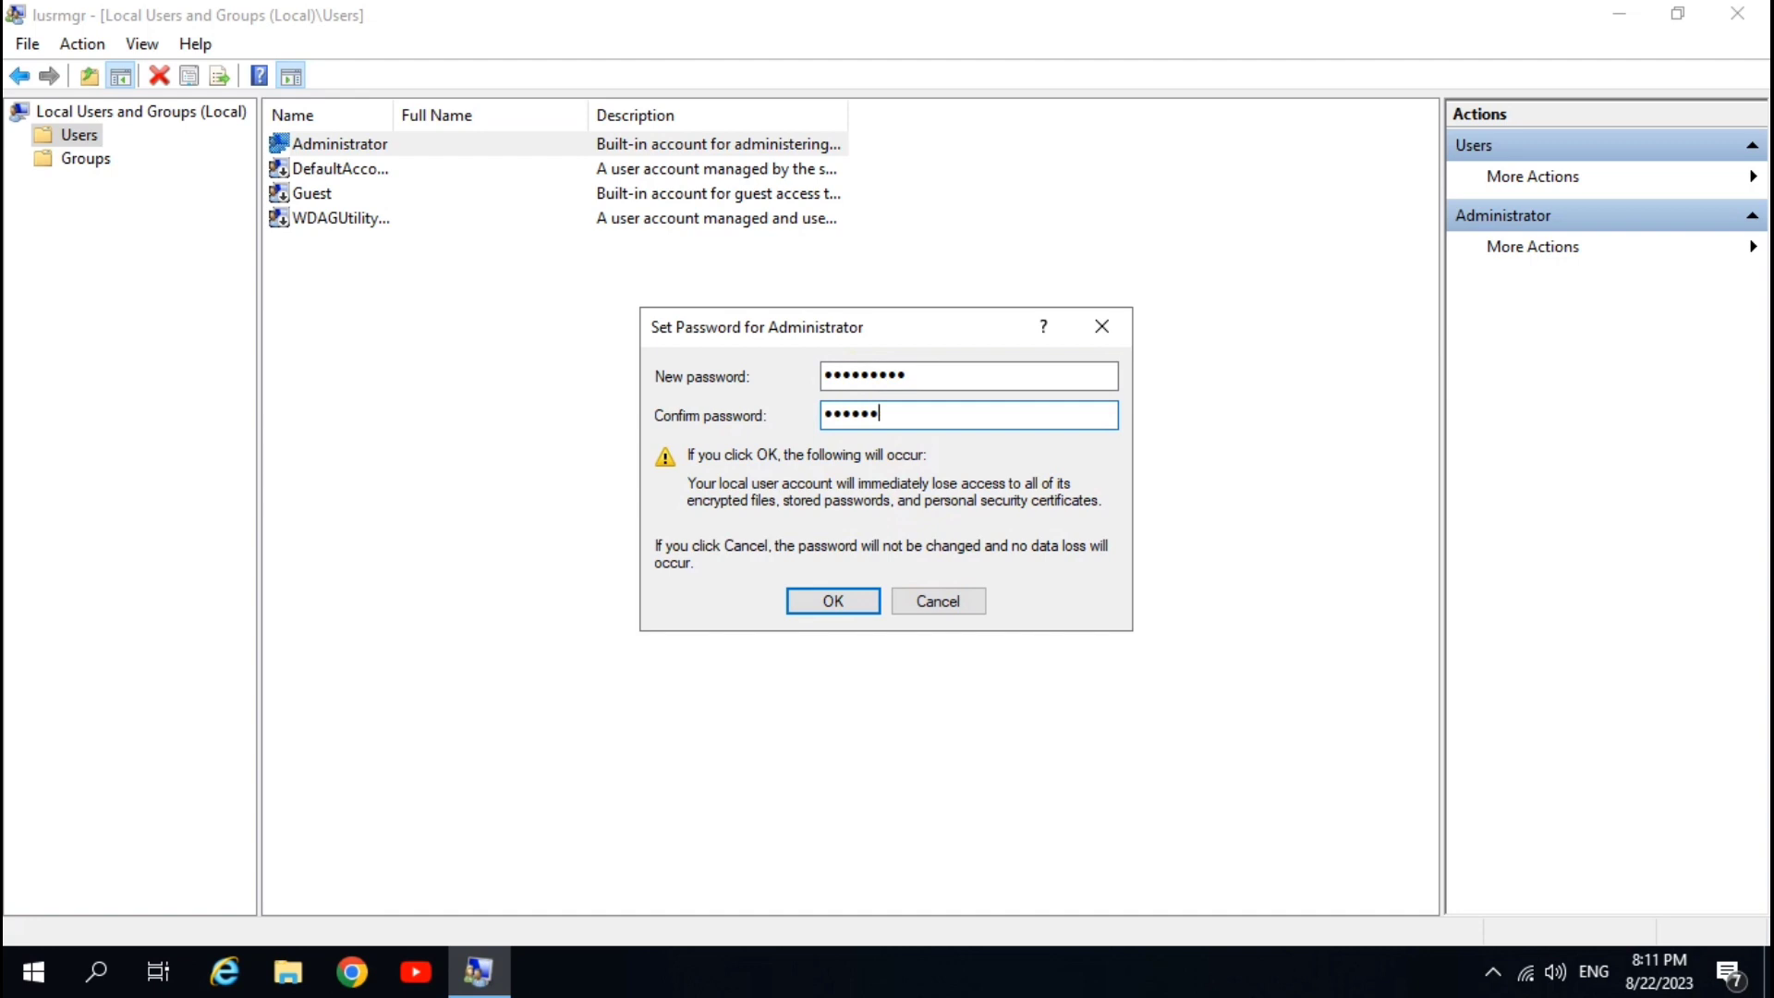
text(*)
click(840, 607)
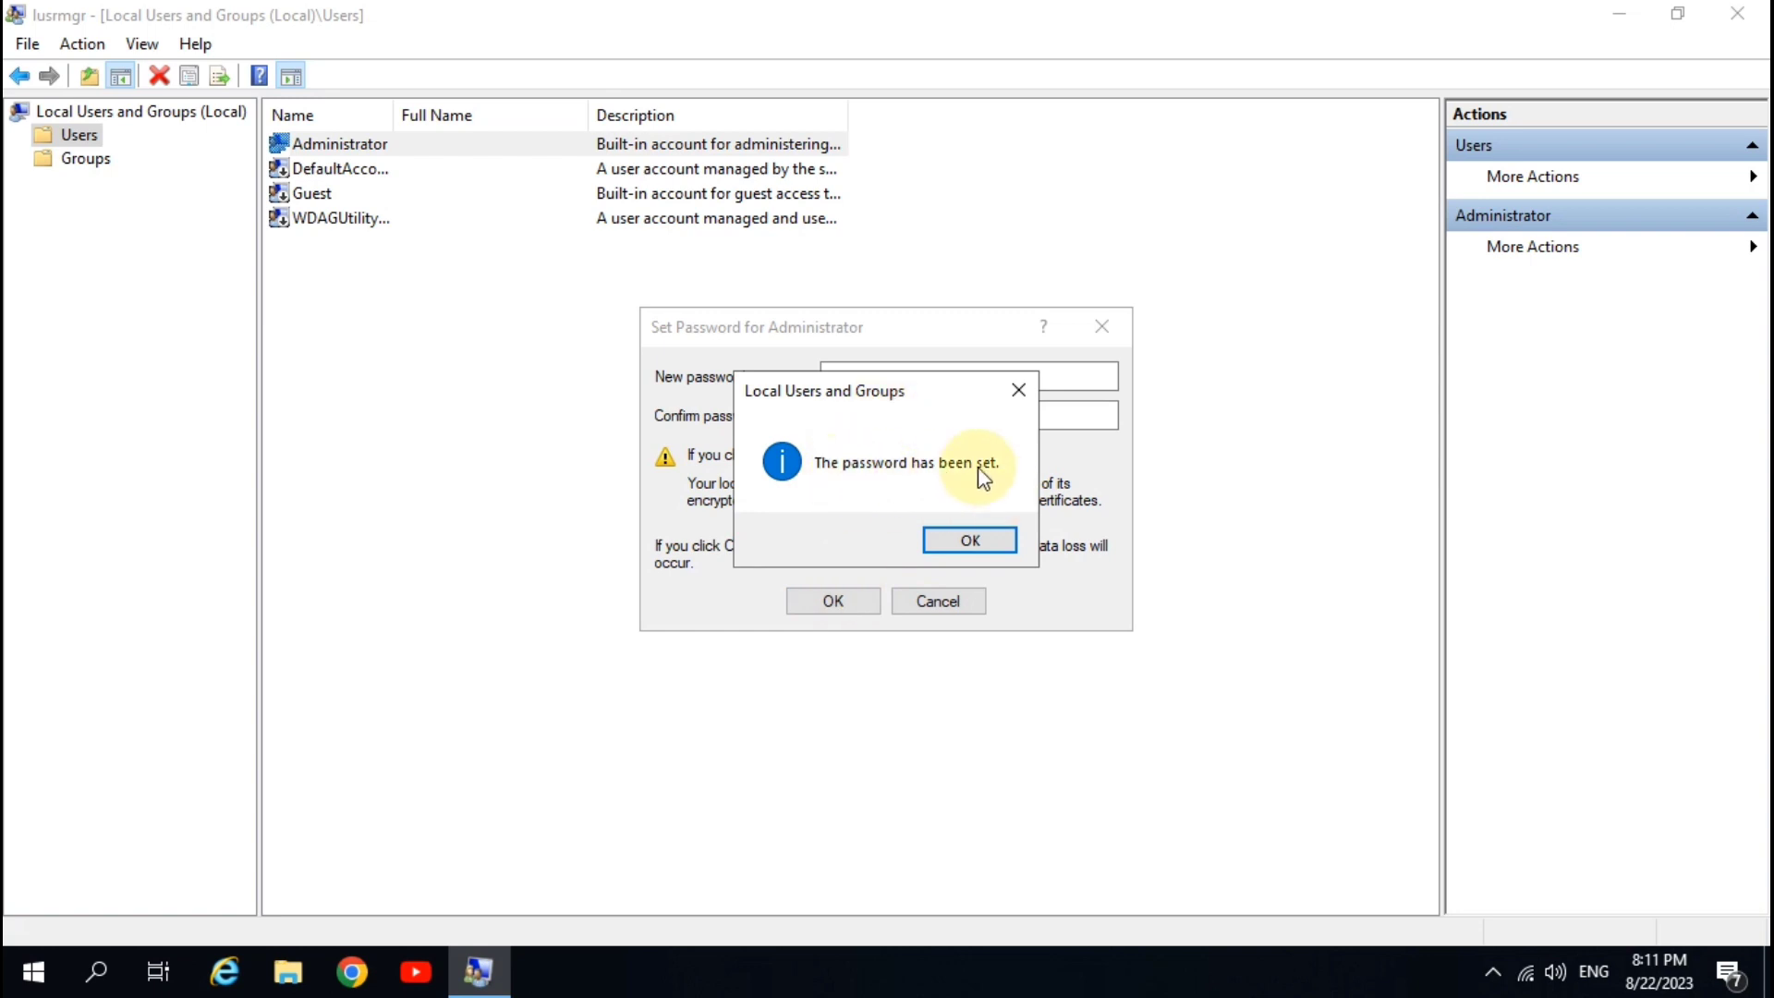
click(973, 538)
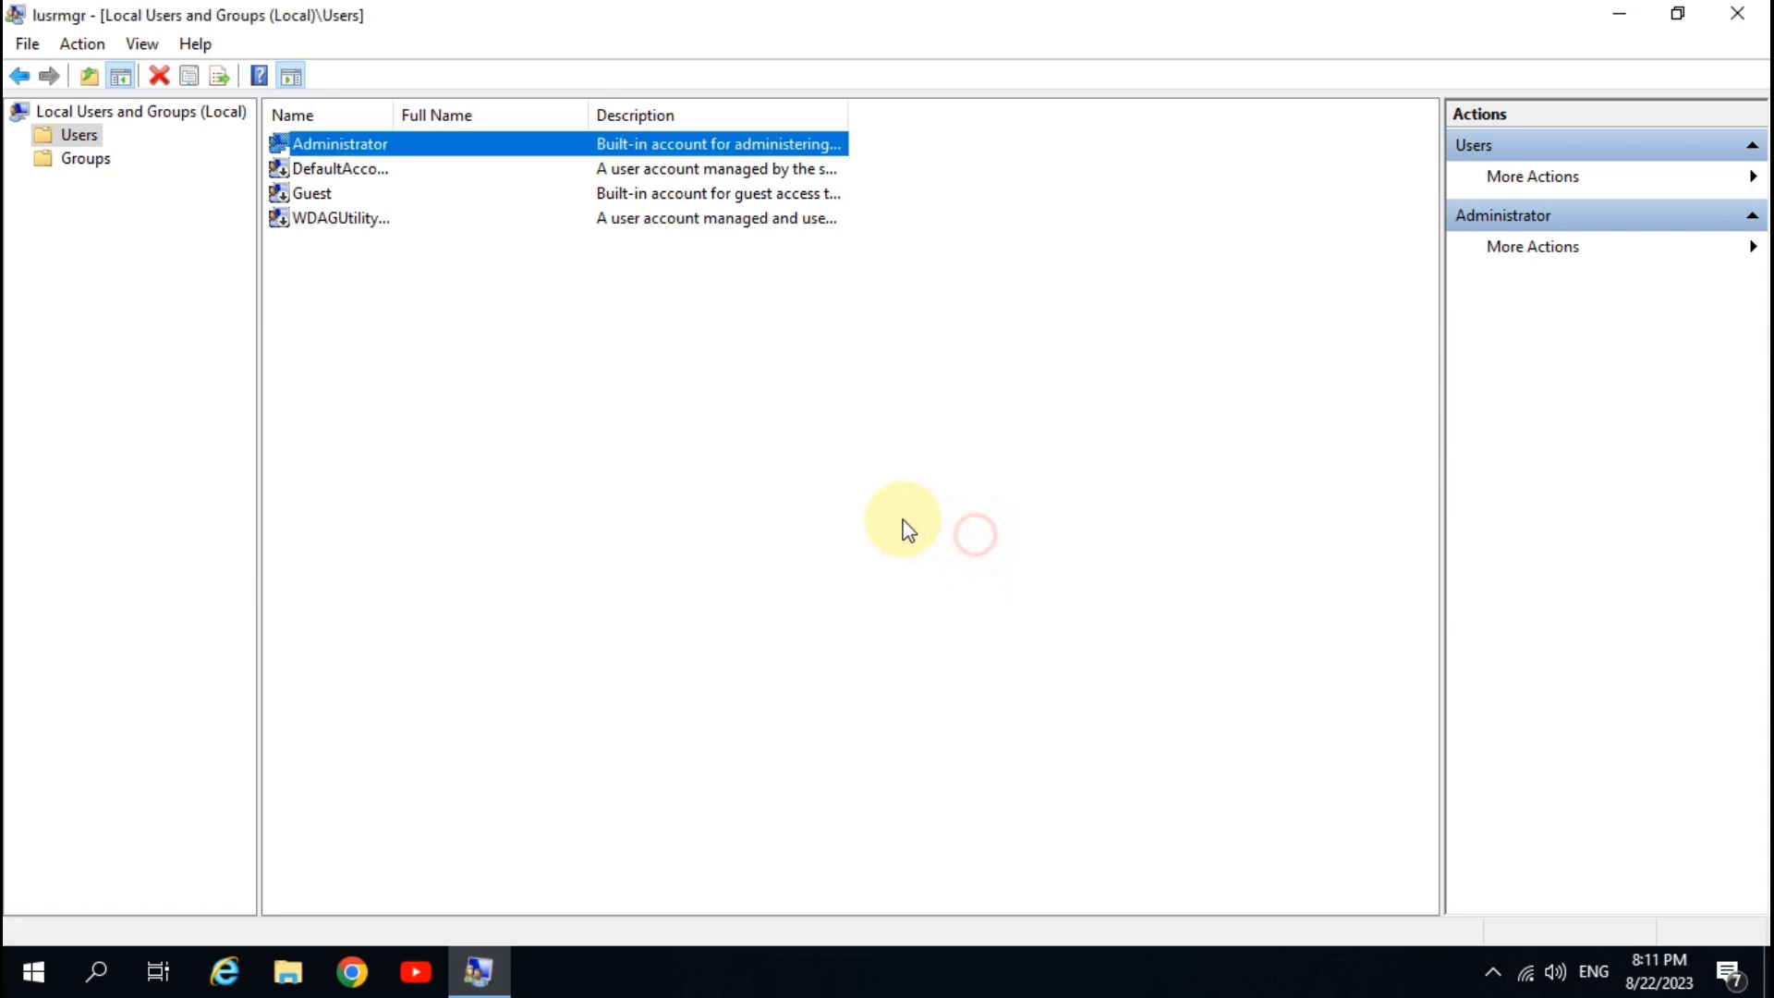
- Open Set Password for Administrator again and proceed past the data-loss warning
right_click(400, 146)
click(503, 162)
click(780, 608)
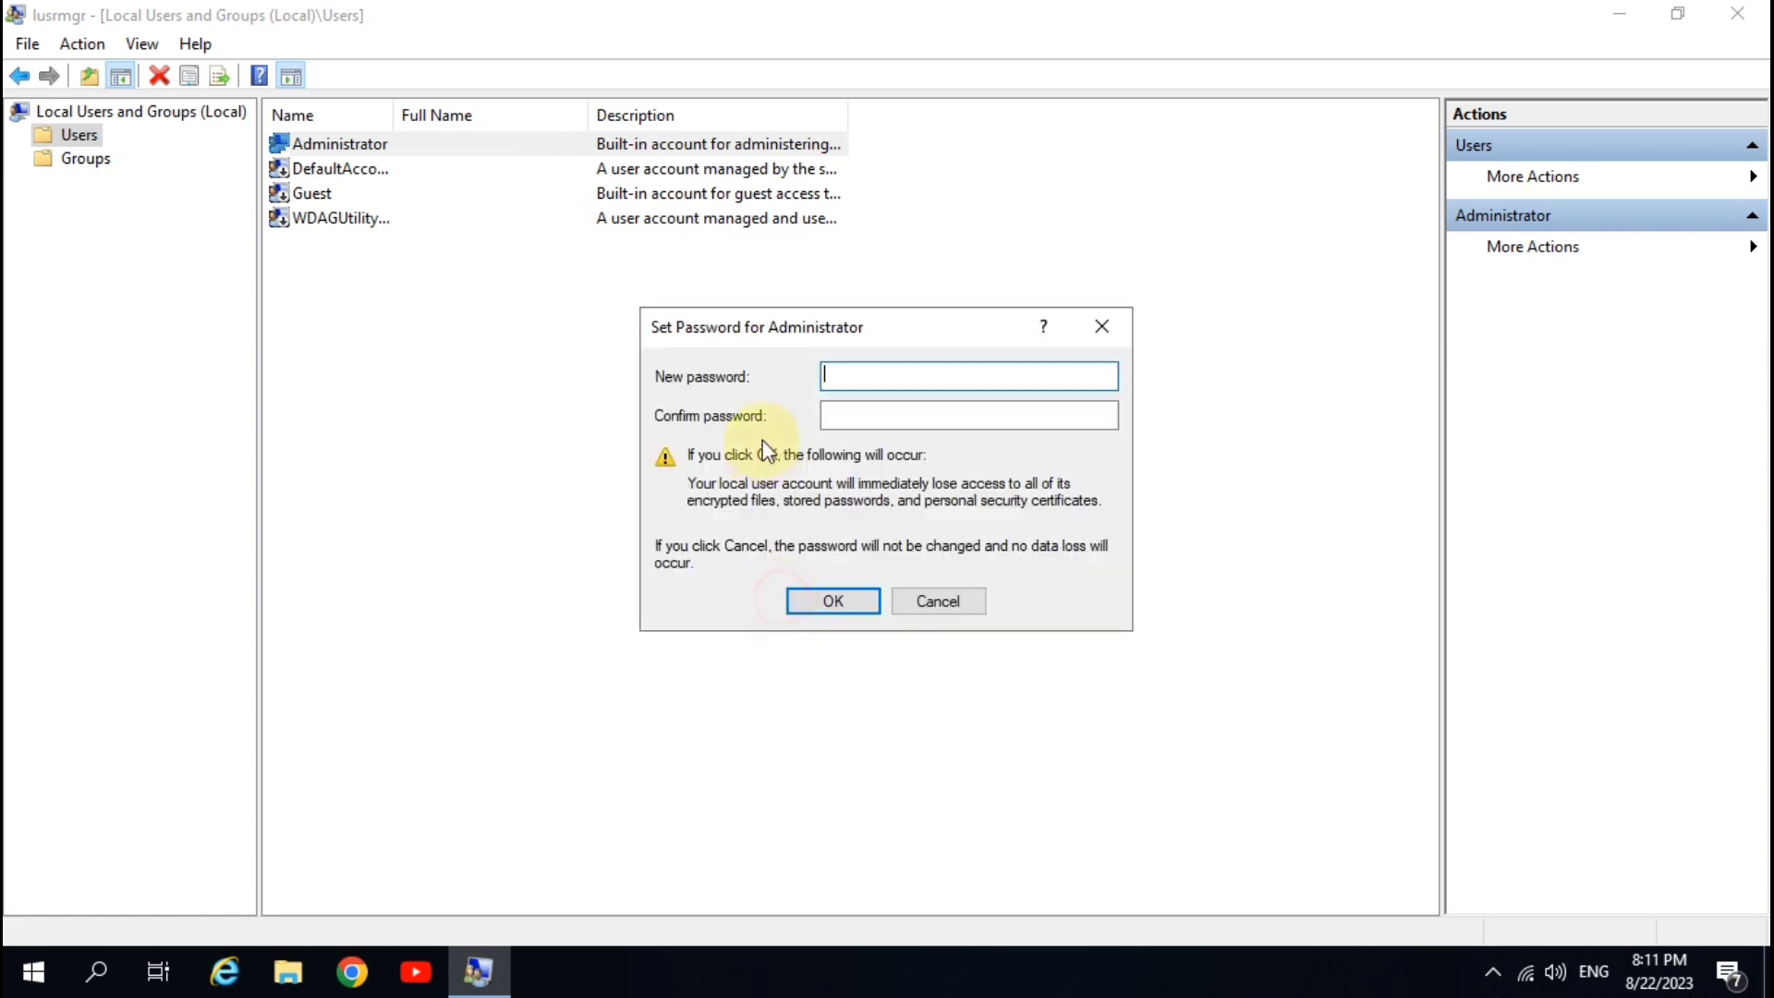
text(12345678)
- Enter and confirm the new password, submit it, dismiss the confirmation and deselect Administrator
key(BackSpace)
key(BackSpace)
key(BackSpace)
key(BackSpace)
key(BackSpace)
key(BackSpace)
key(BackSpace)
key(BackSpace)
text(1234567)
key(Tab)
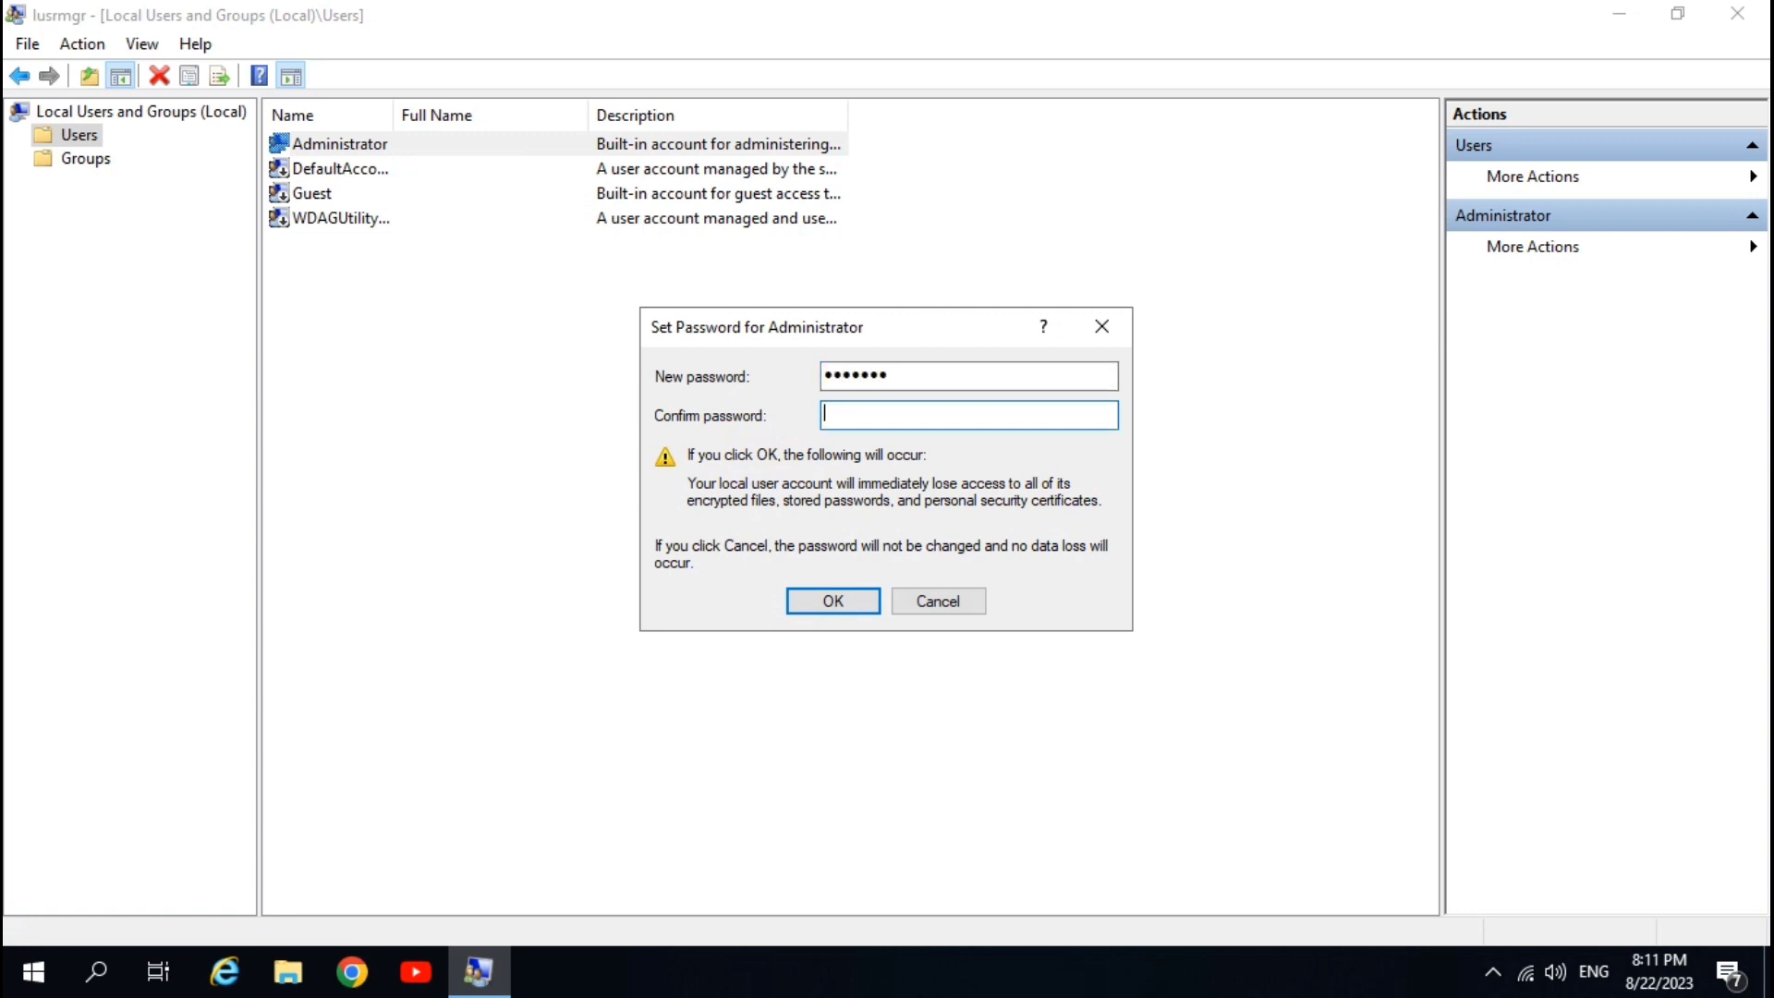
text(1234567)
key(Return)
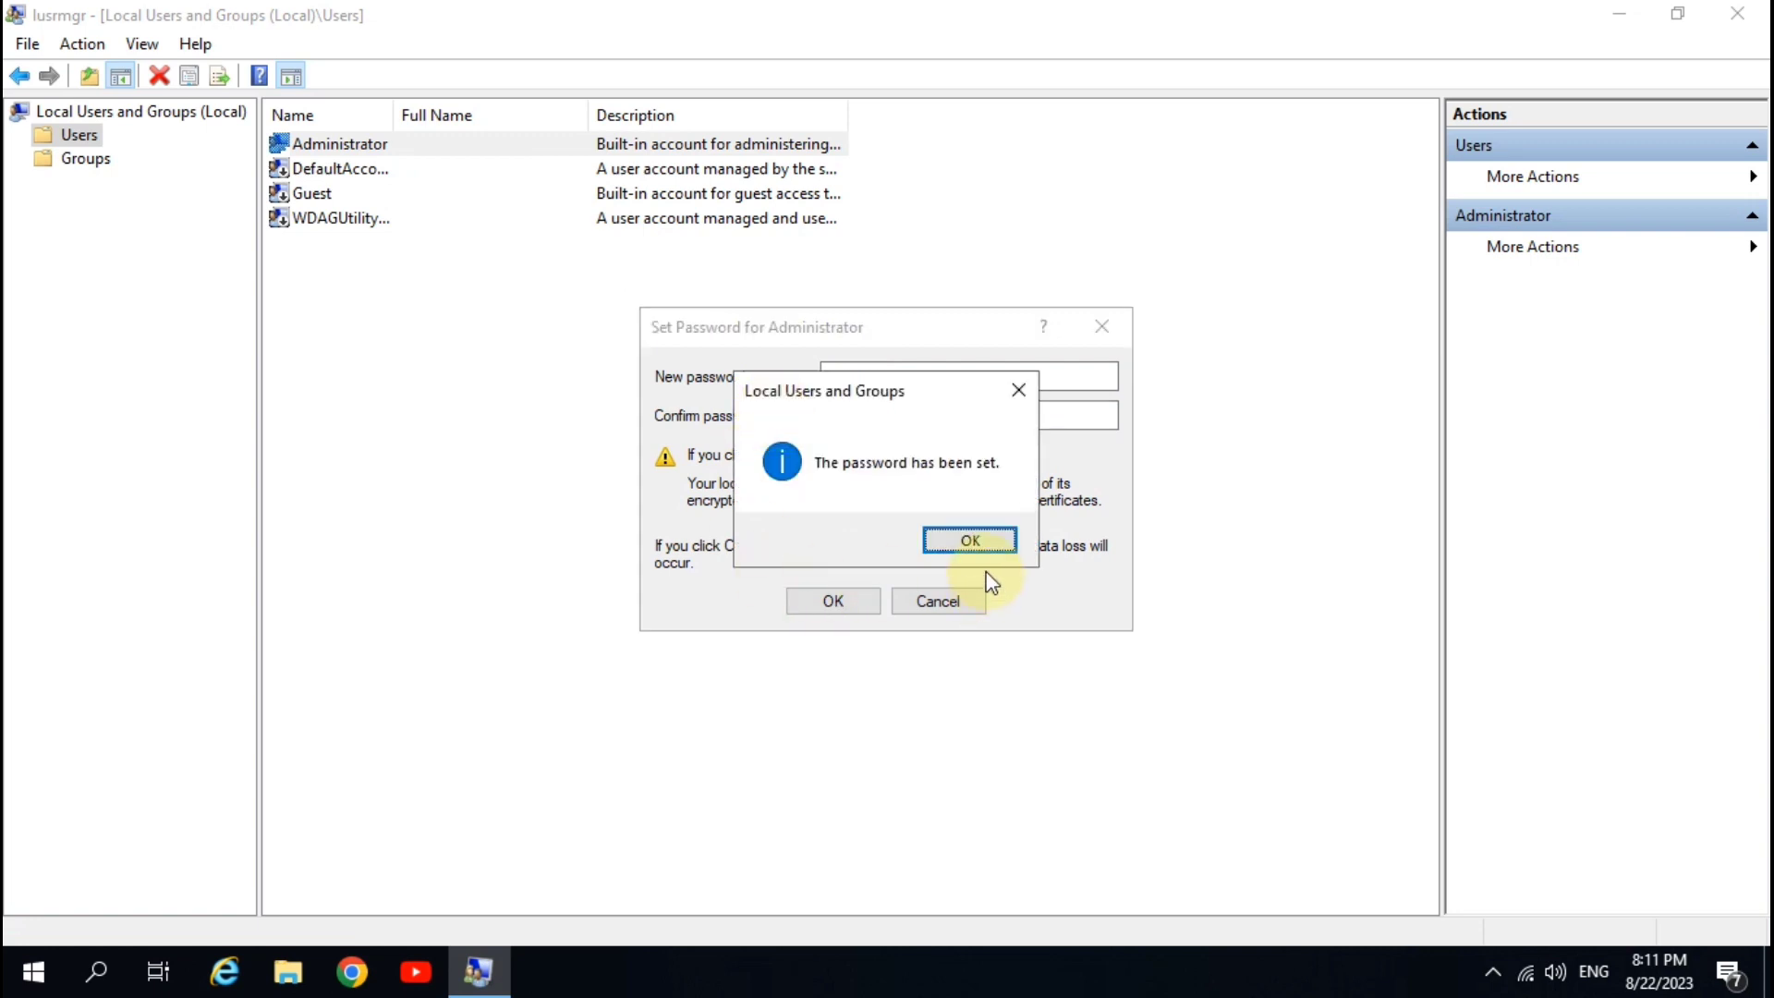
click(989, 543)
click(492, 323)
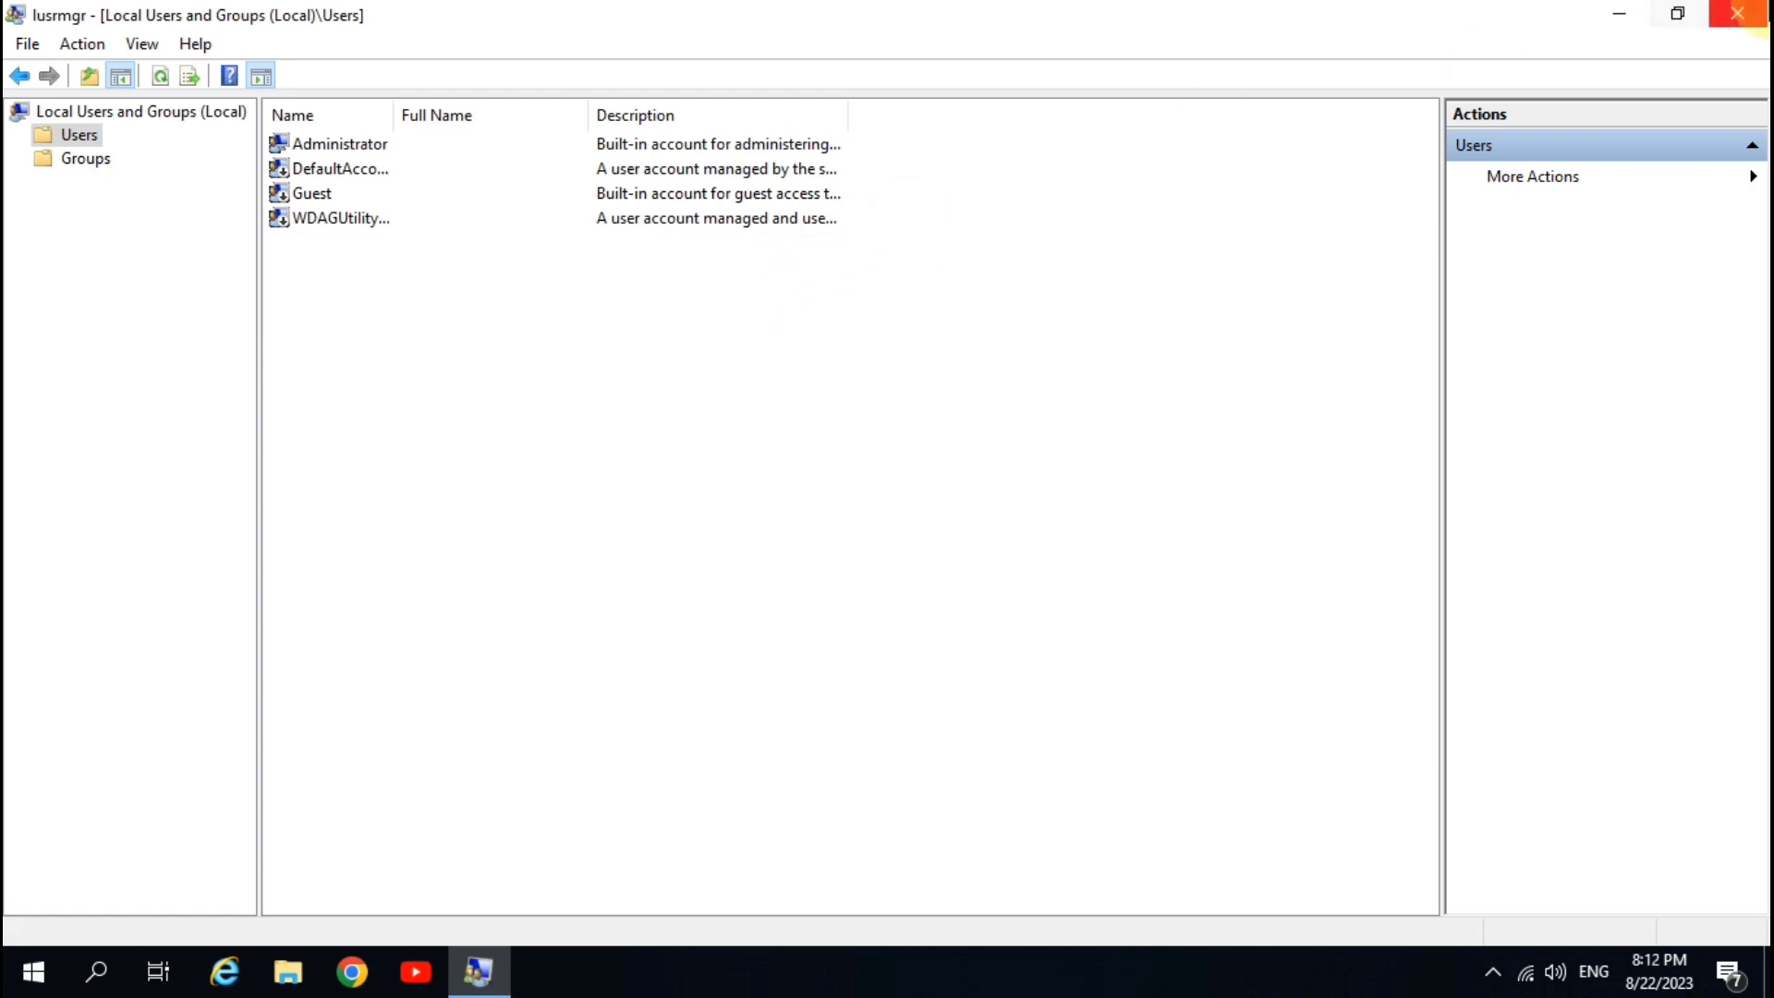
- Close Local Users and Groups and refresh the desktop
click(1737, 13)
right_click(320, 126)
click(387, 211)
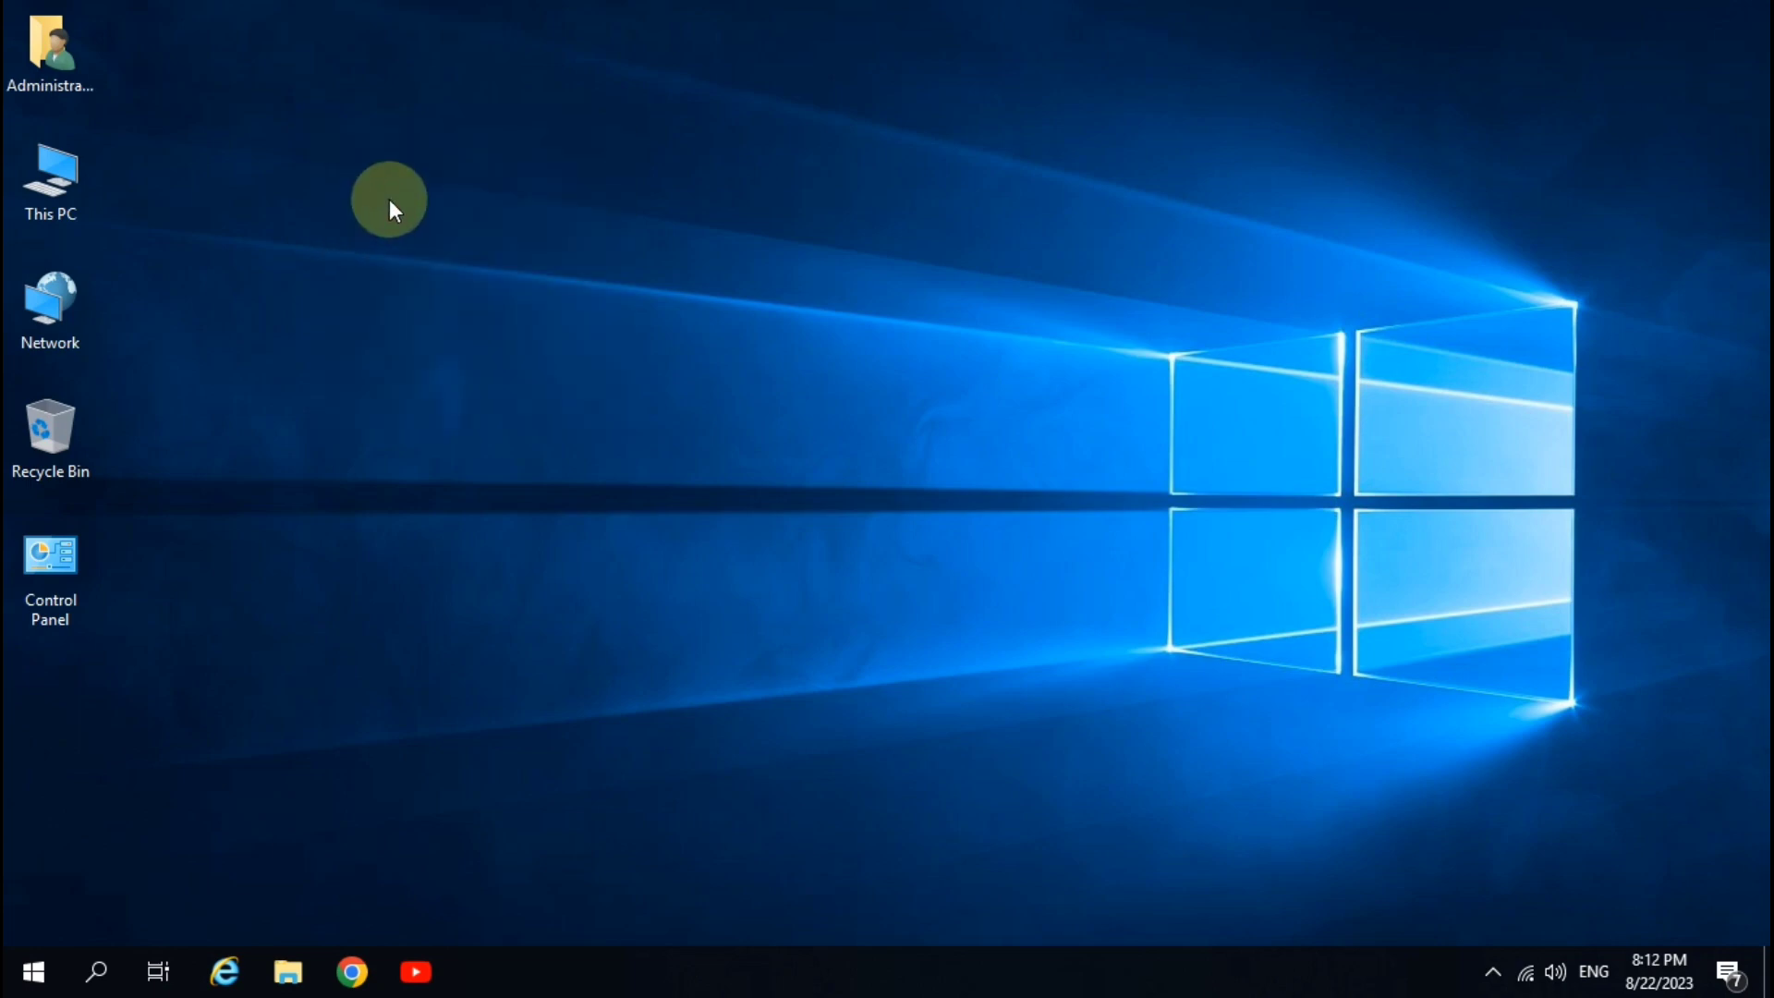
- Search for cmd and launch Command Prompt as administrator
click(92, 970)
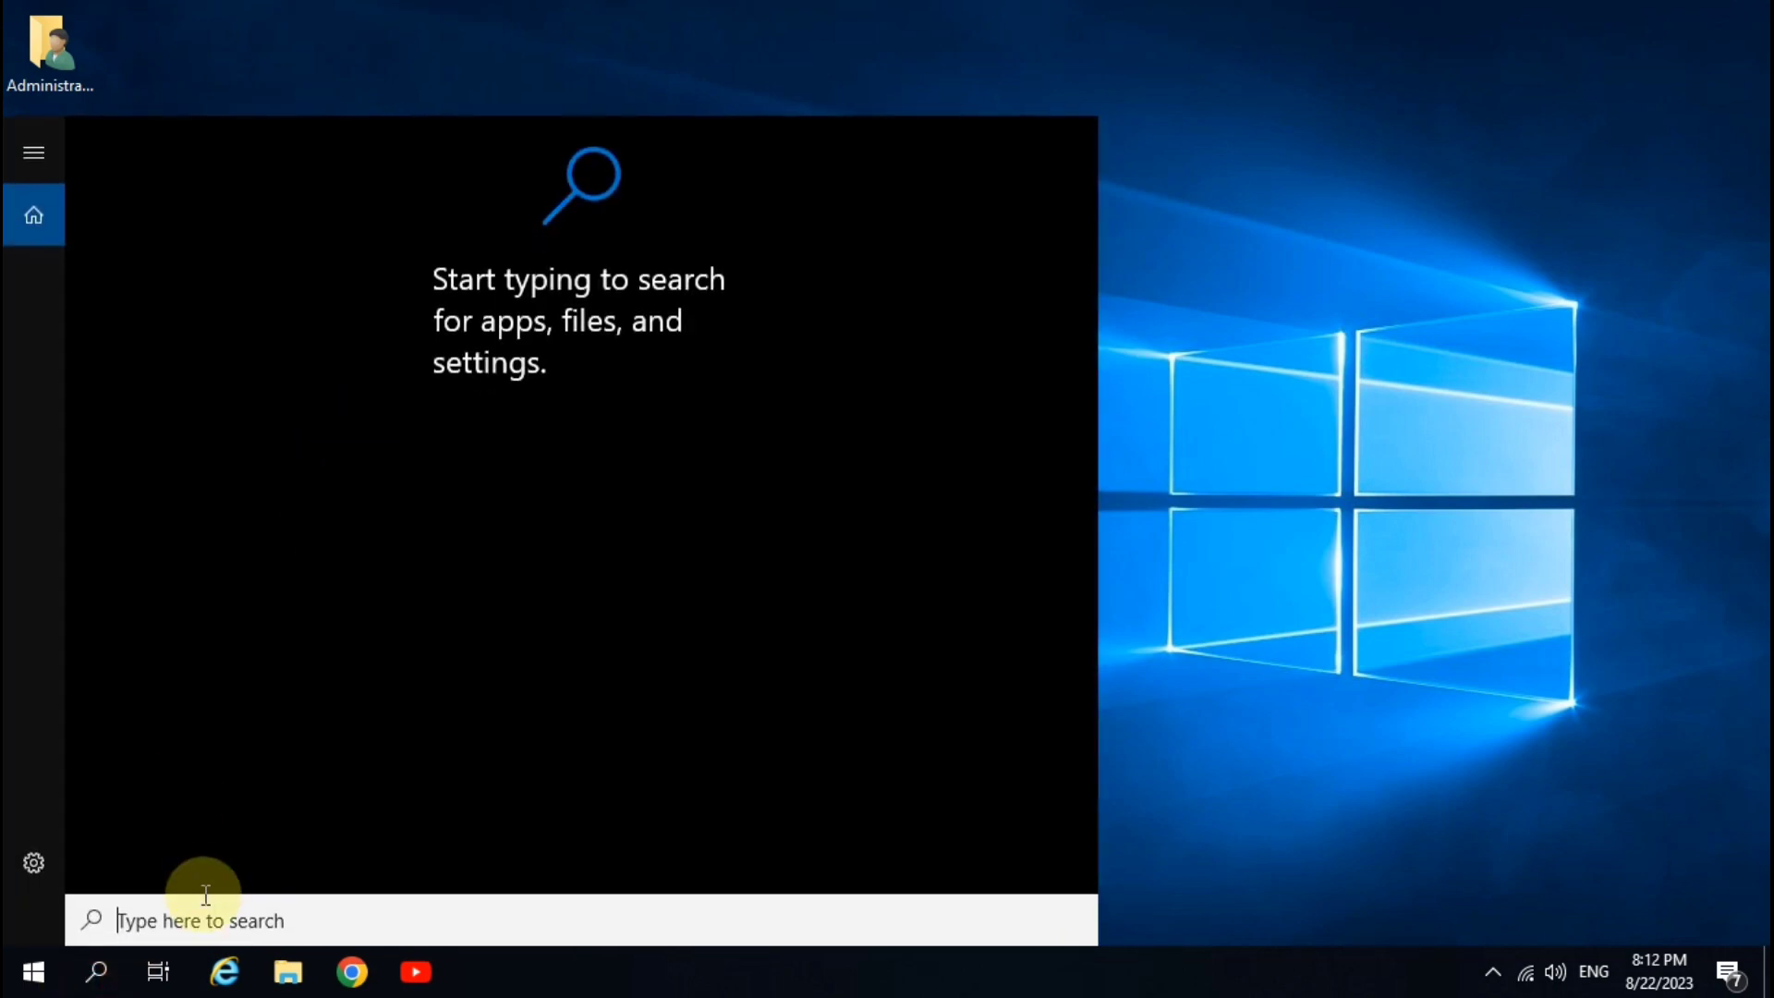
text(cmd)
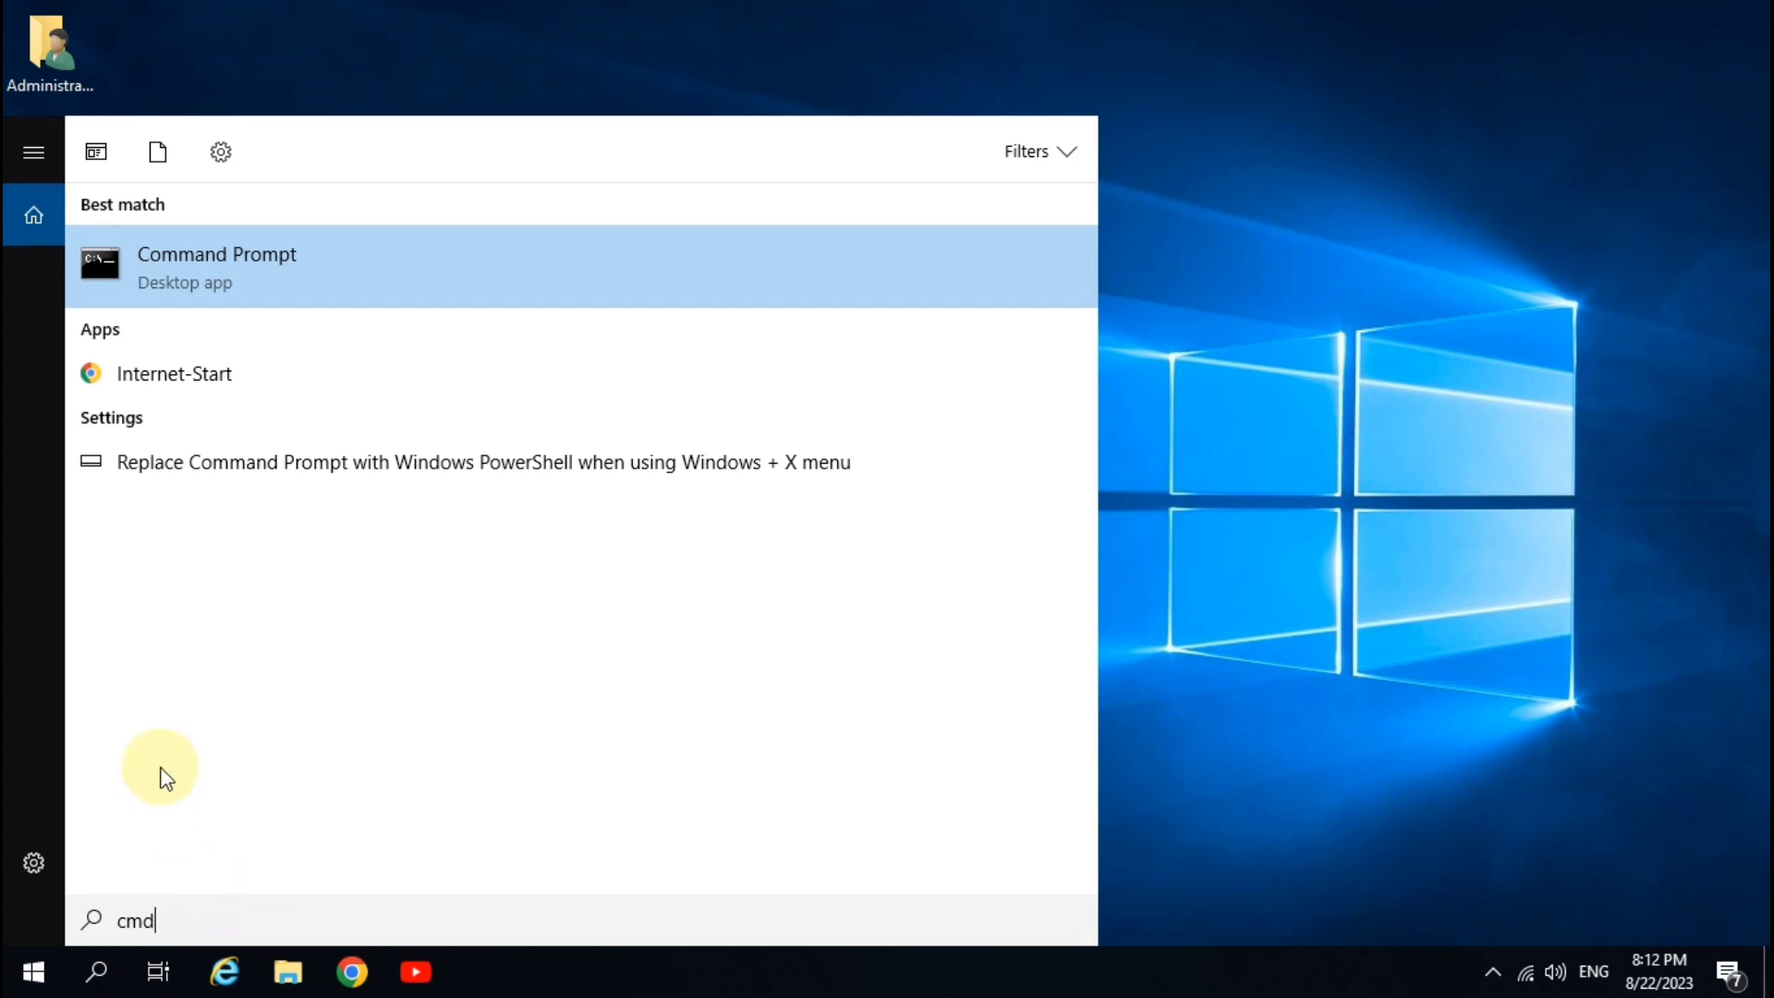
right_click(308, 275)
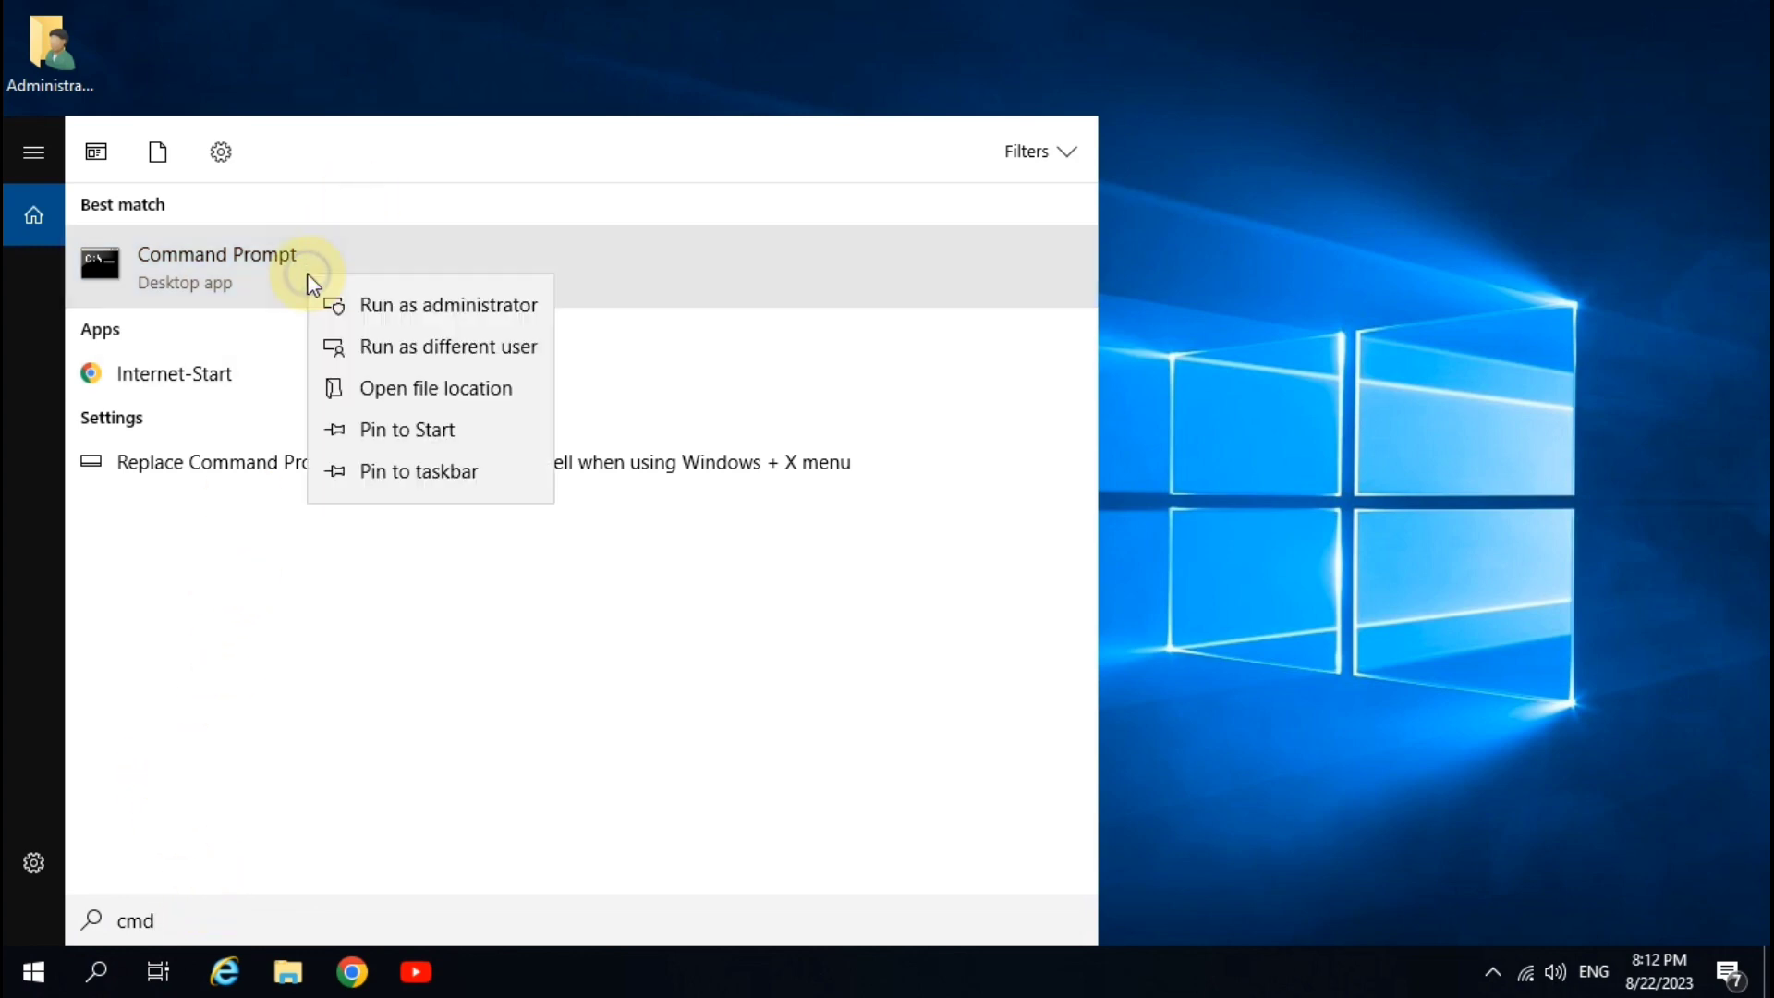
click(502, 319)
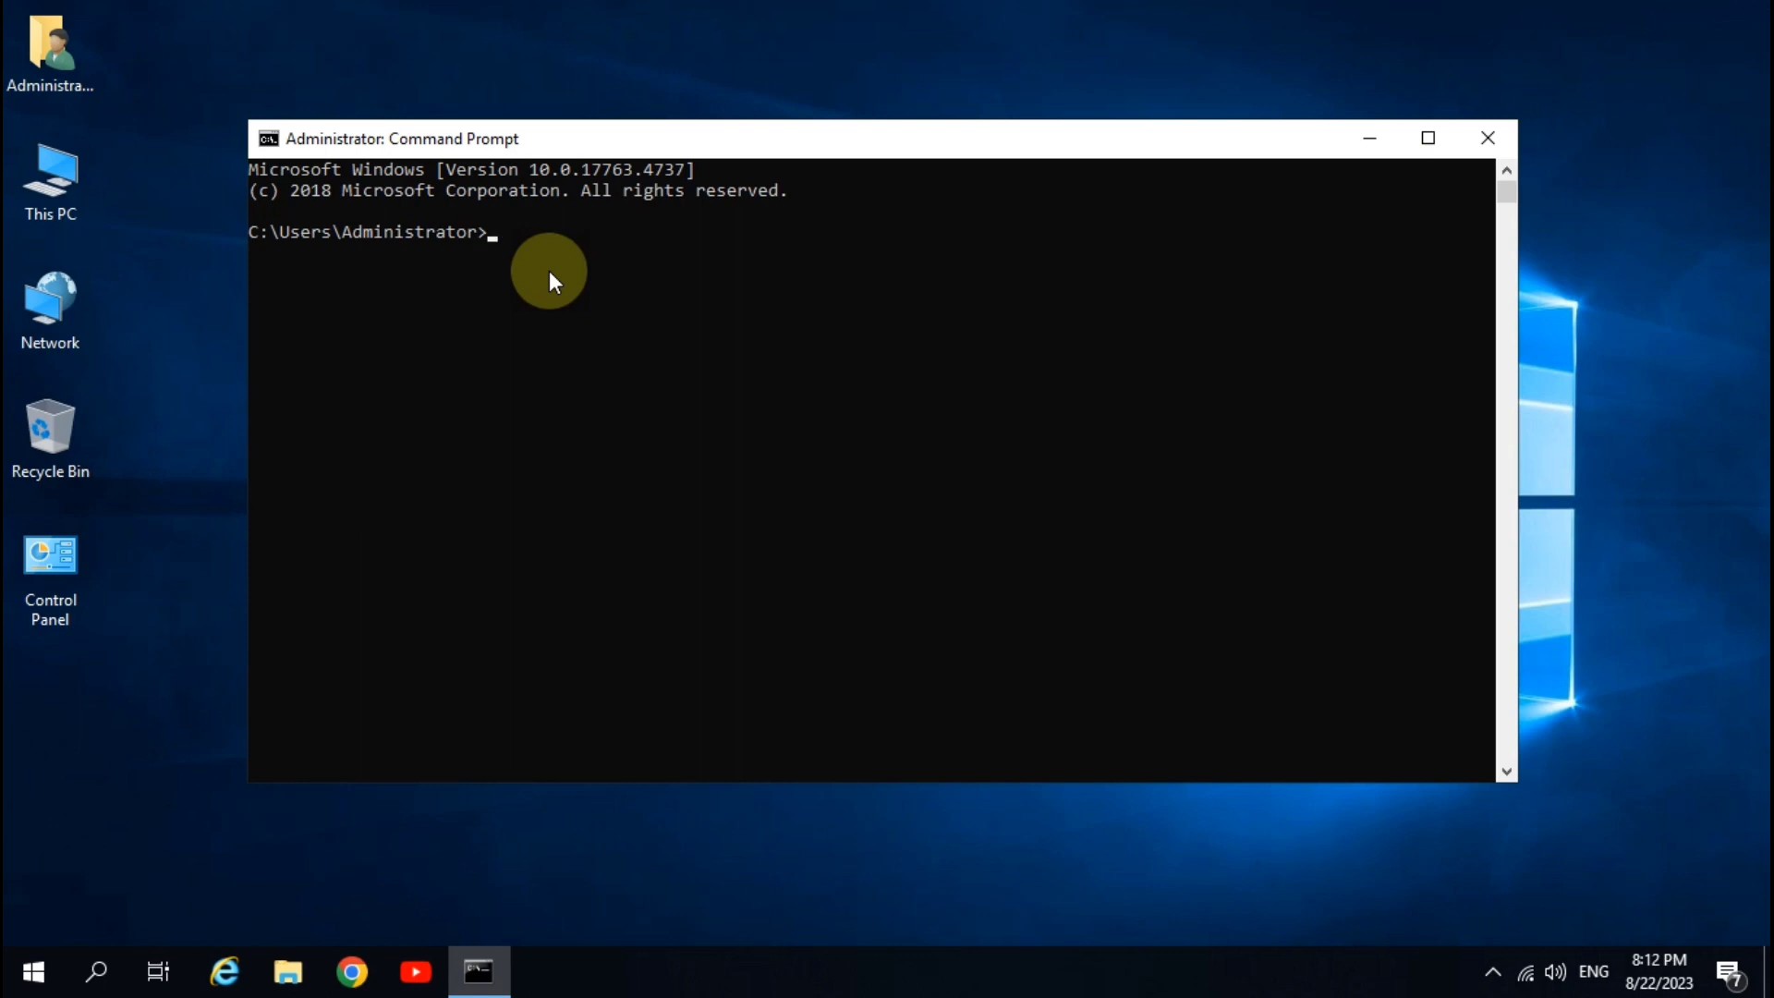
- Run net user and highlight the Administrator, Guest and WDAGUtilityAccount names in the output
text(net )
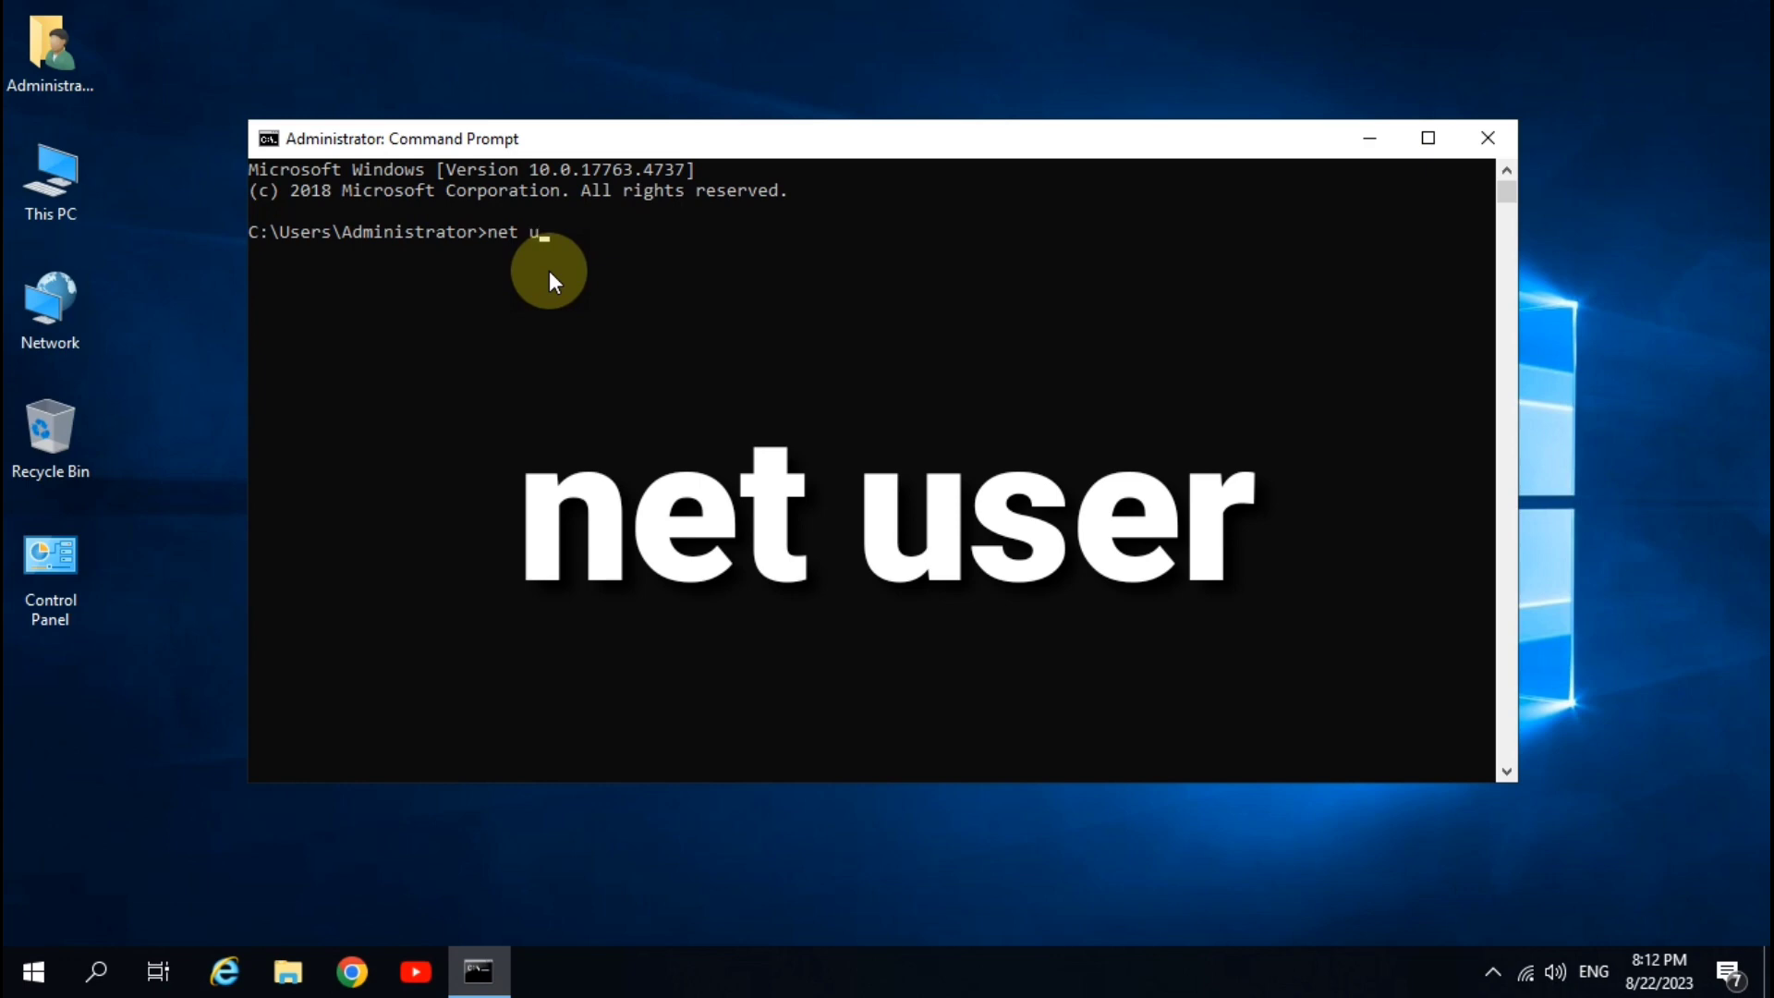
text(user)
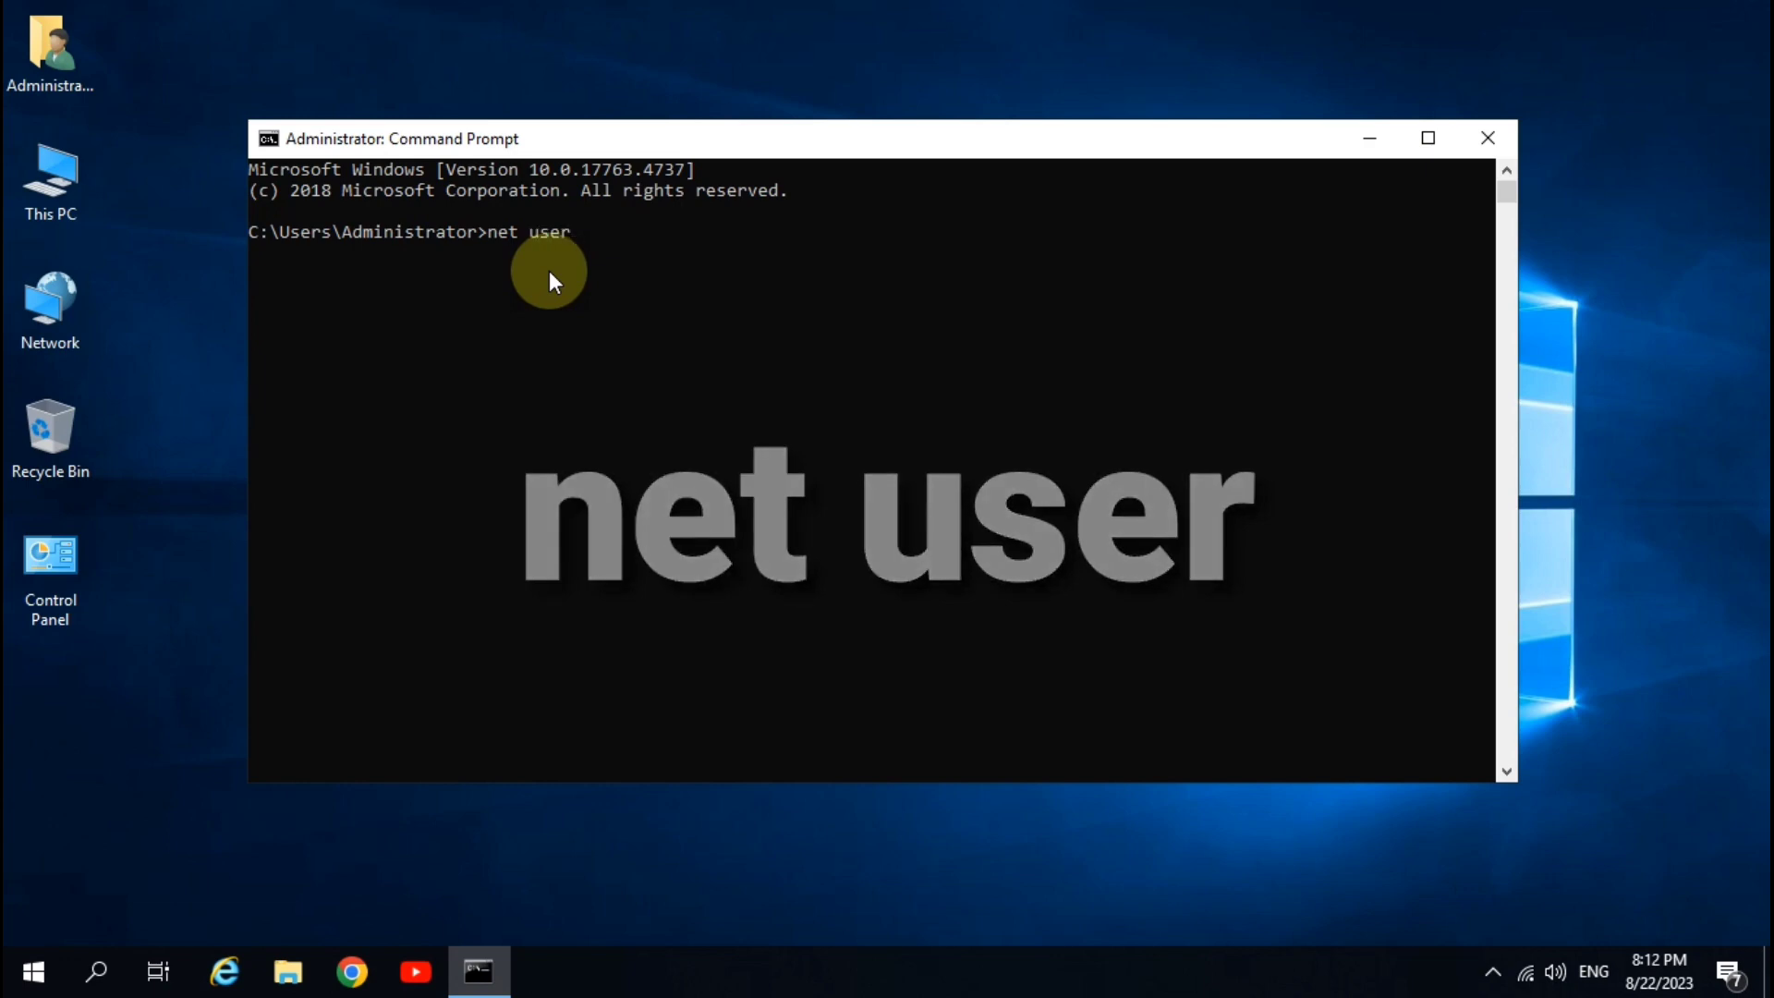
key(Return)
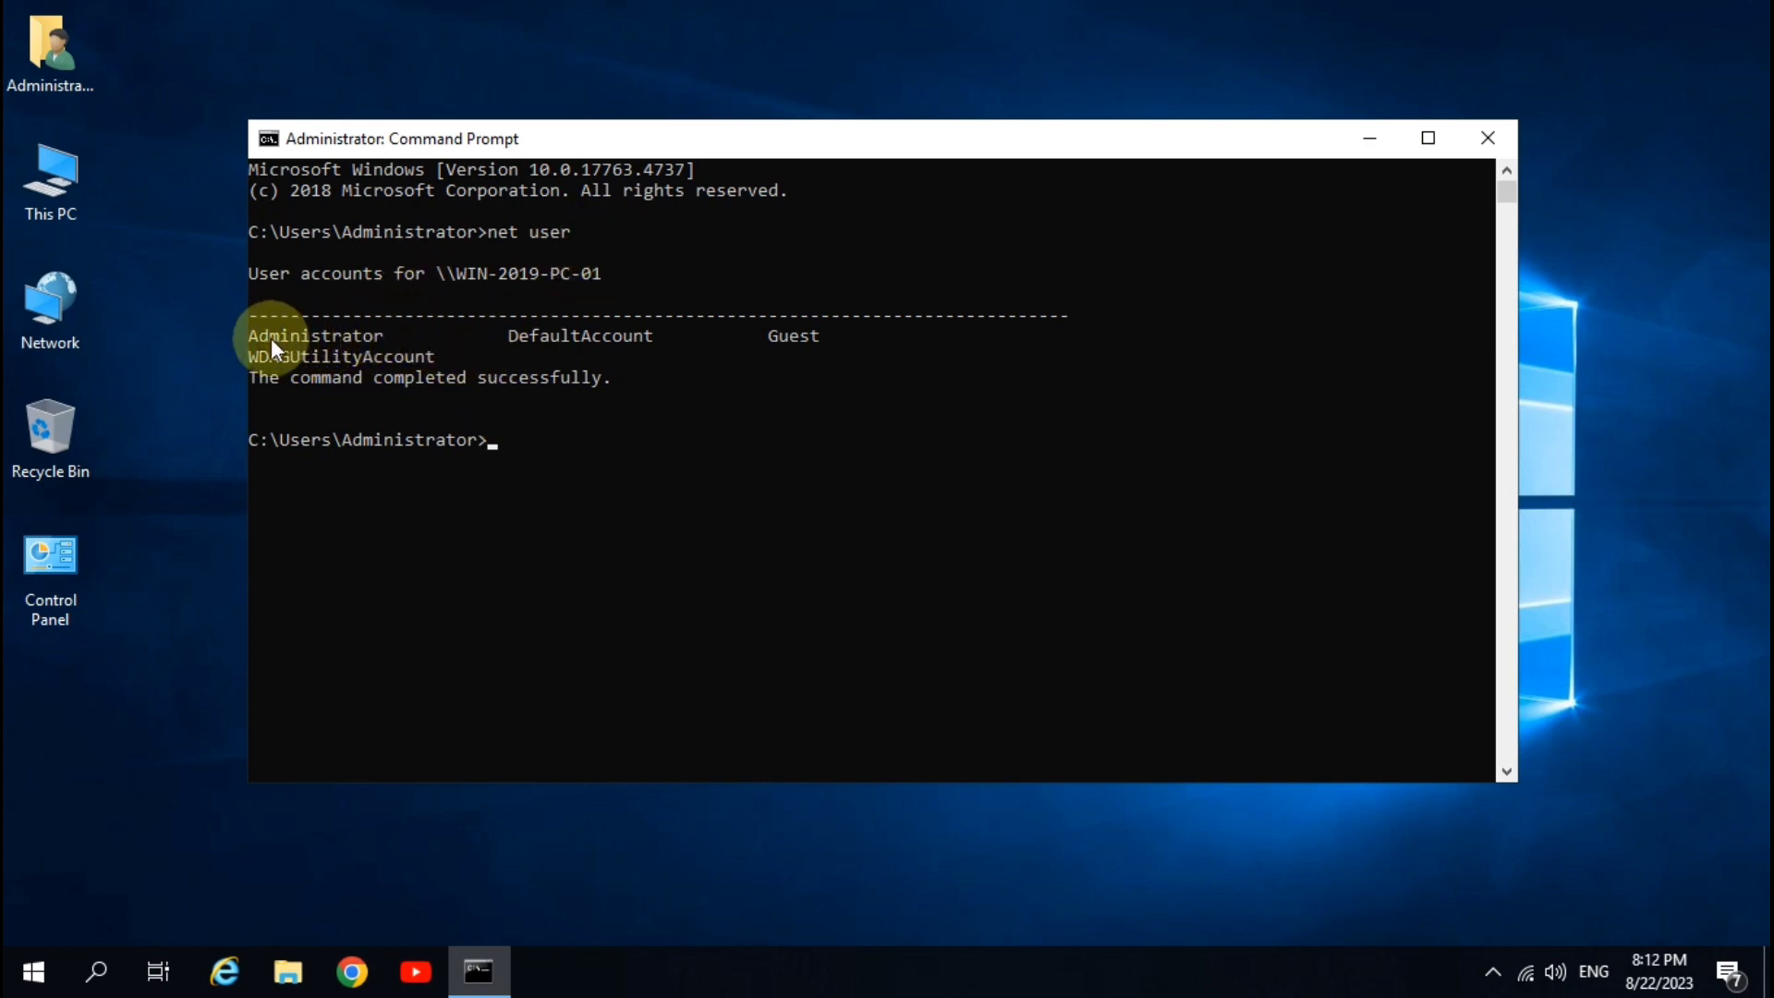
drag(249, 332, 383, 335)
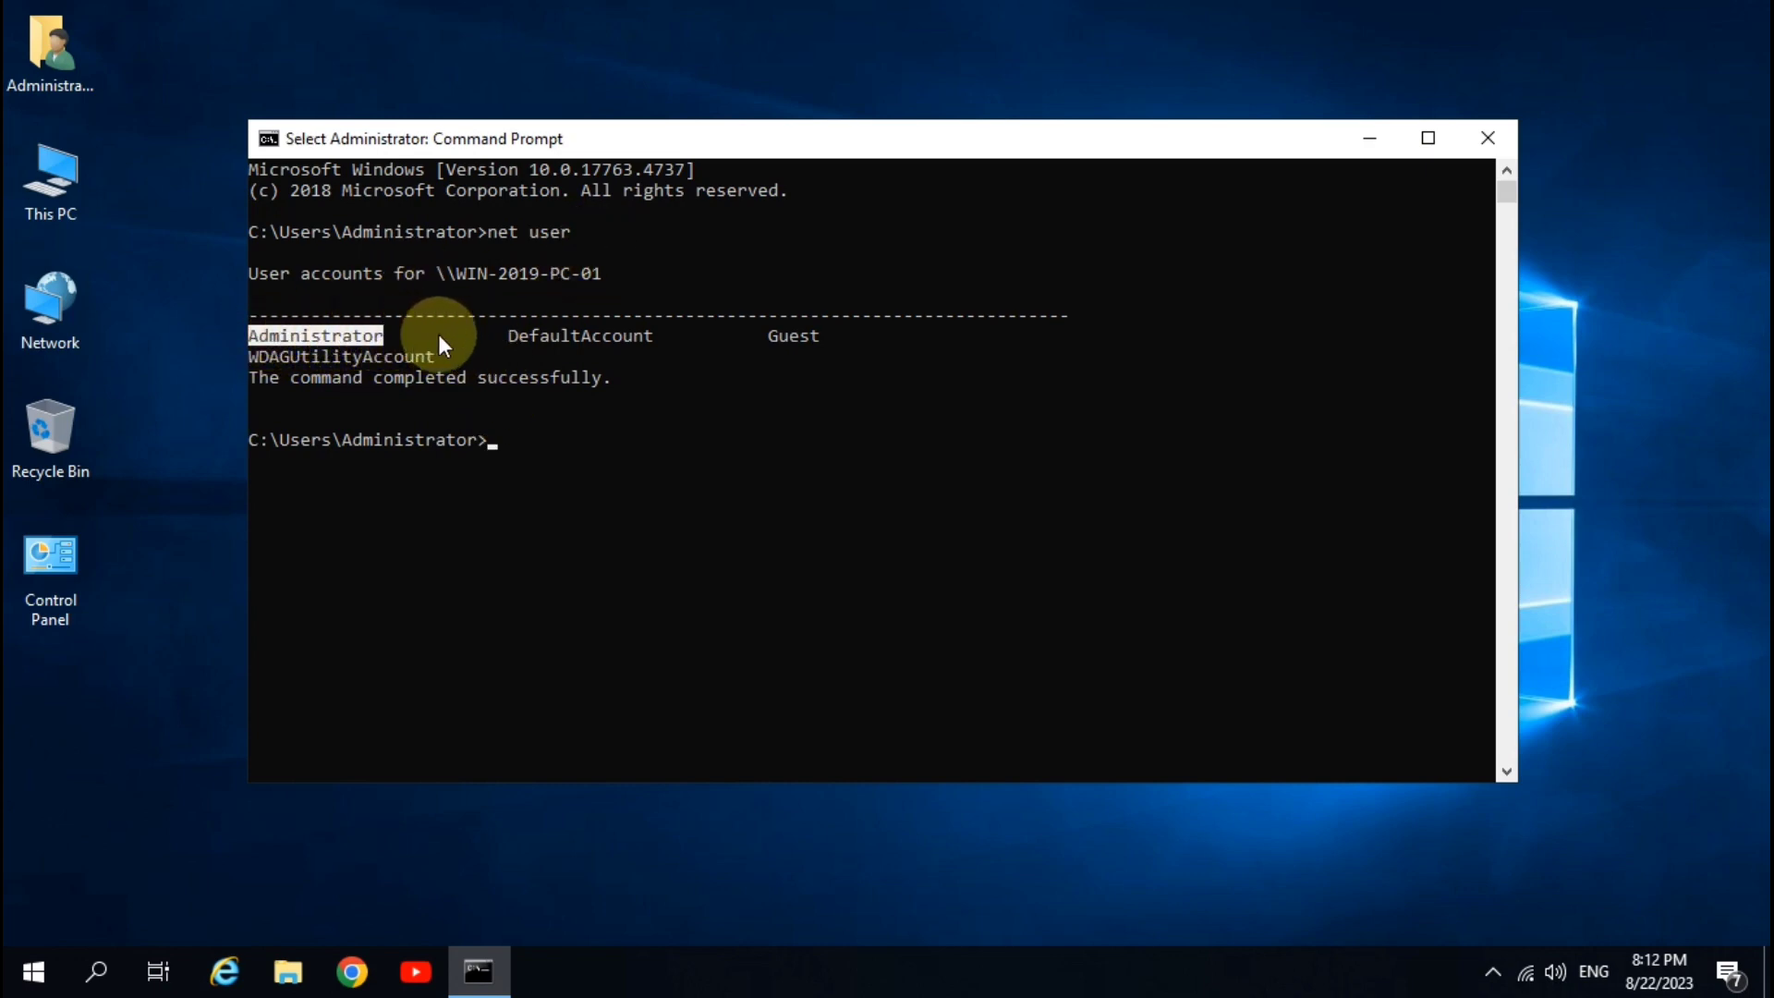
drag(500, 334, 817, 333)
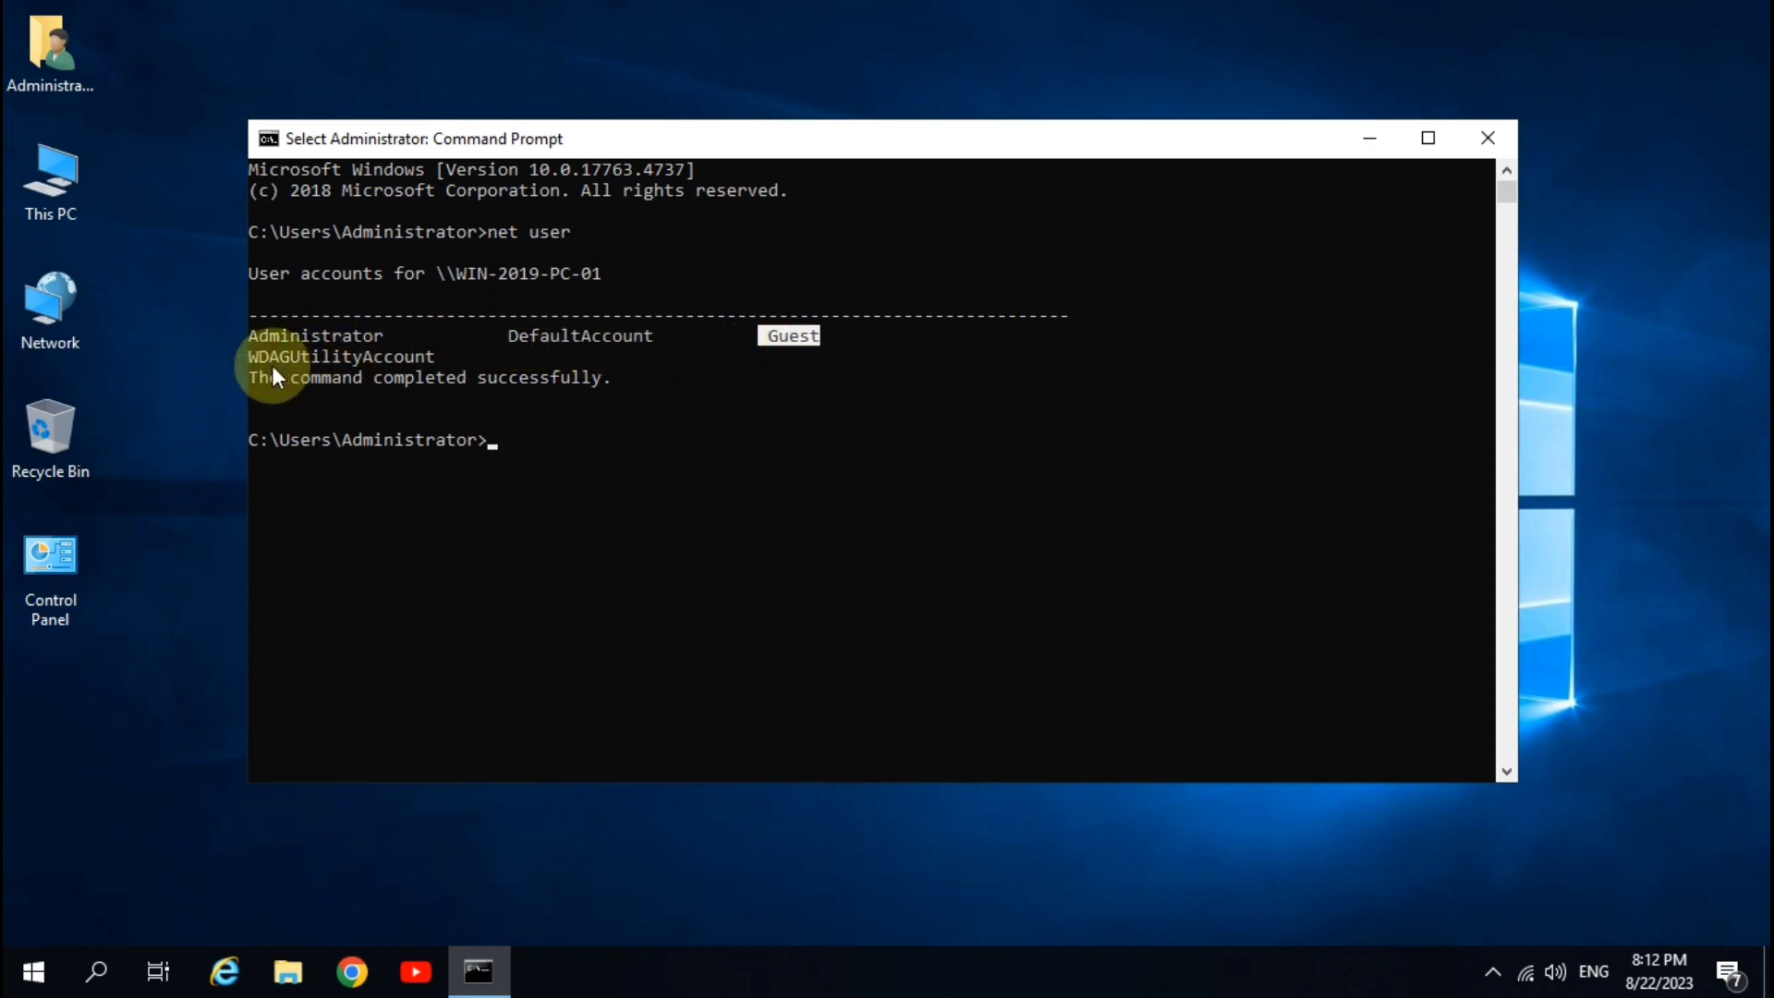
drag(249, 357, 445, 355)
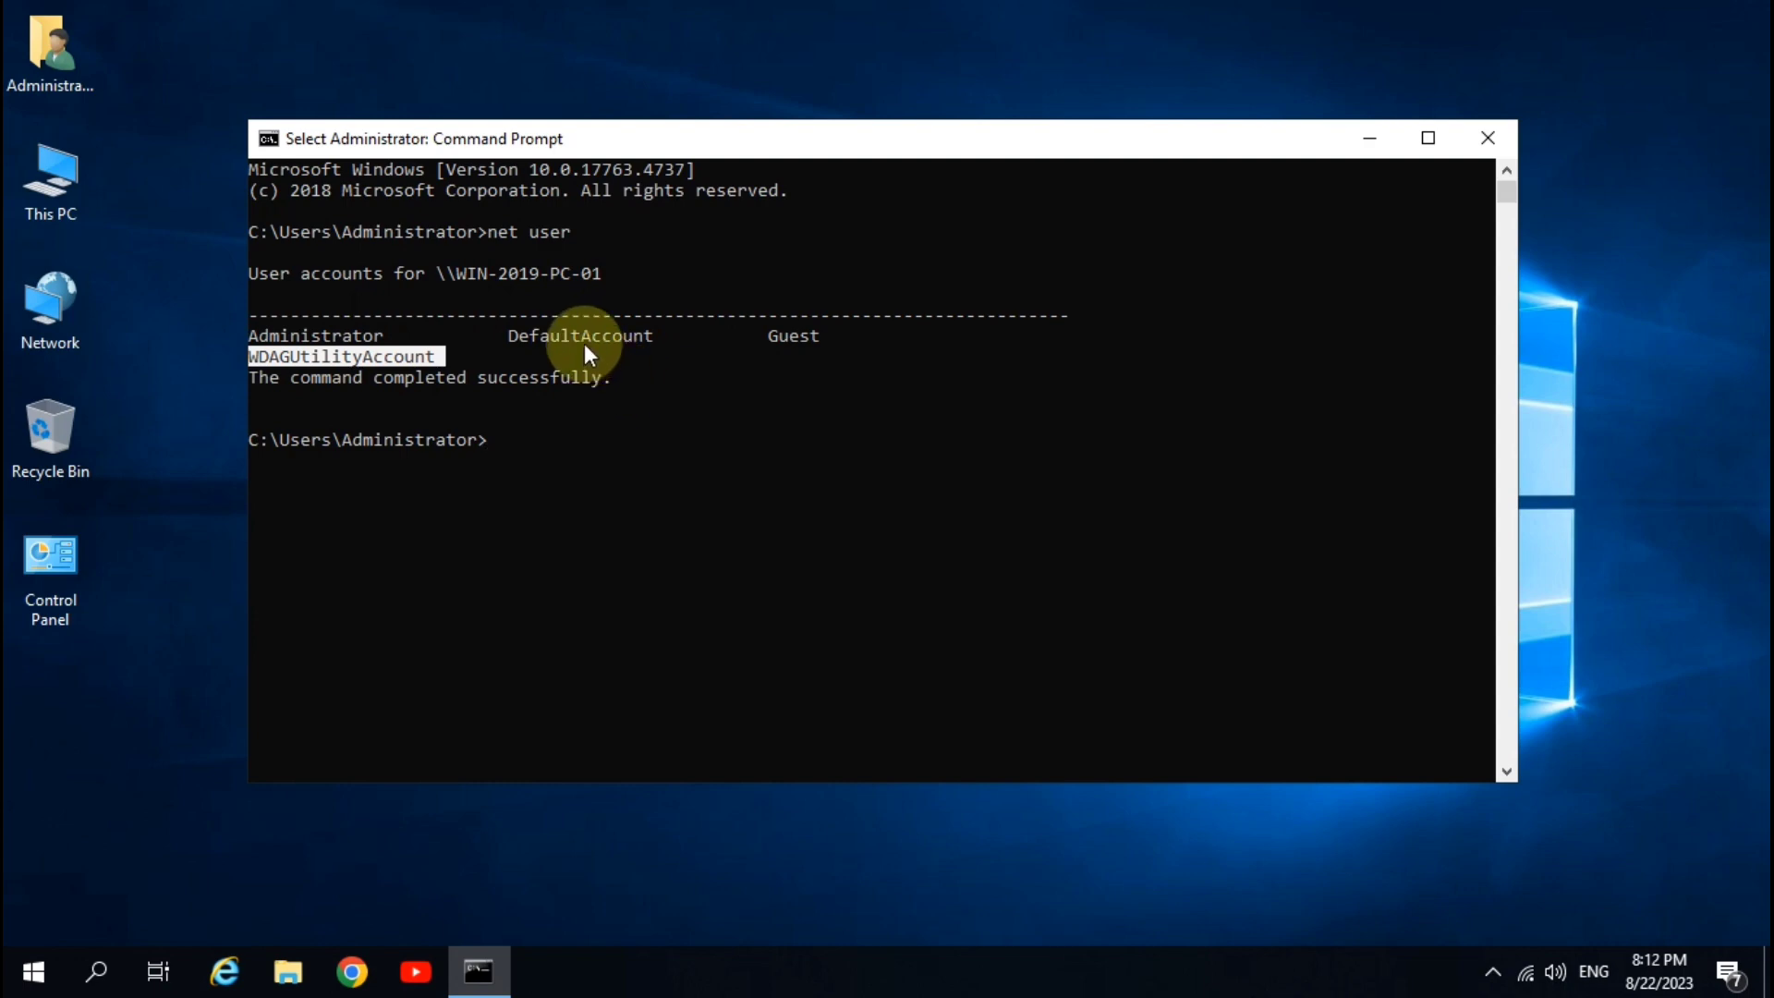
click(507, 447)
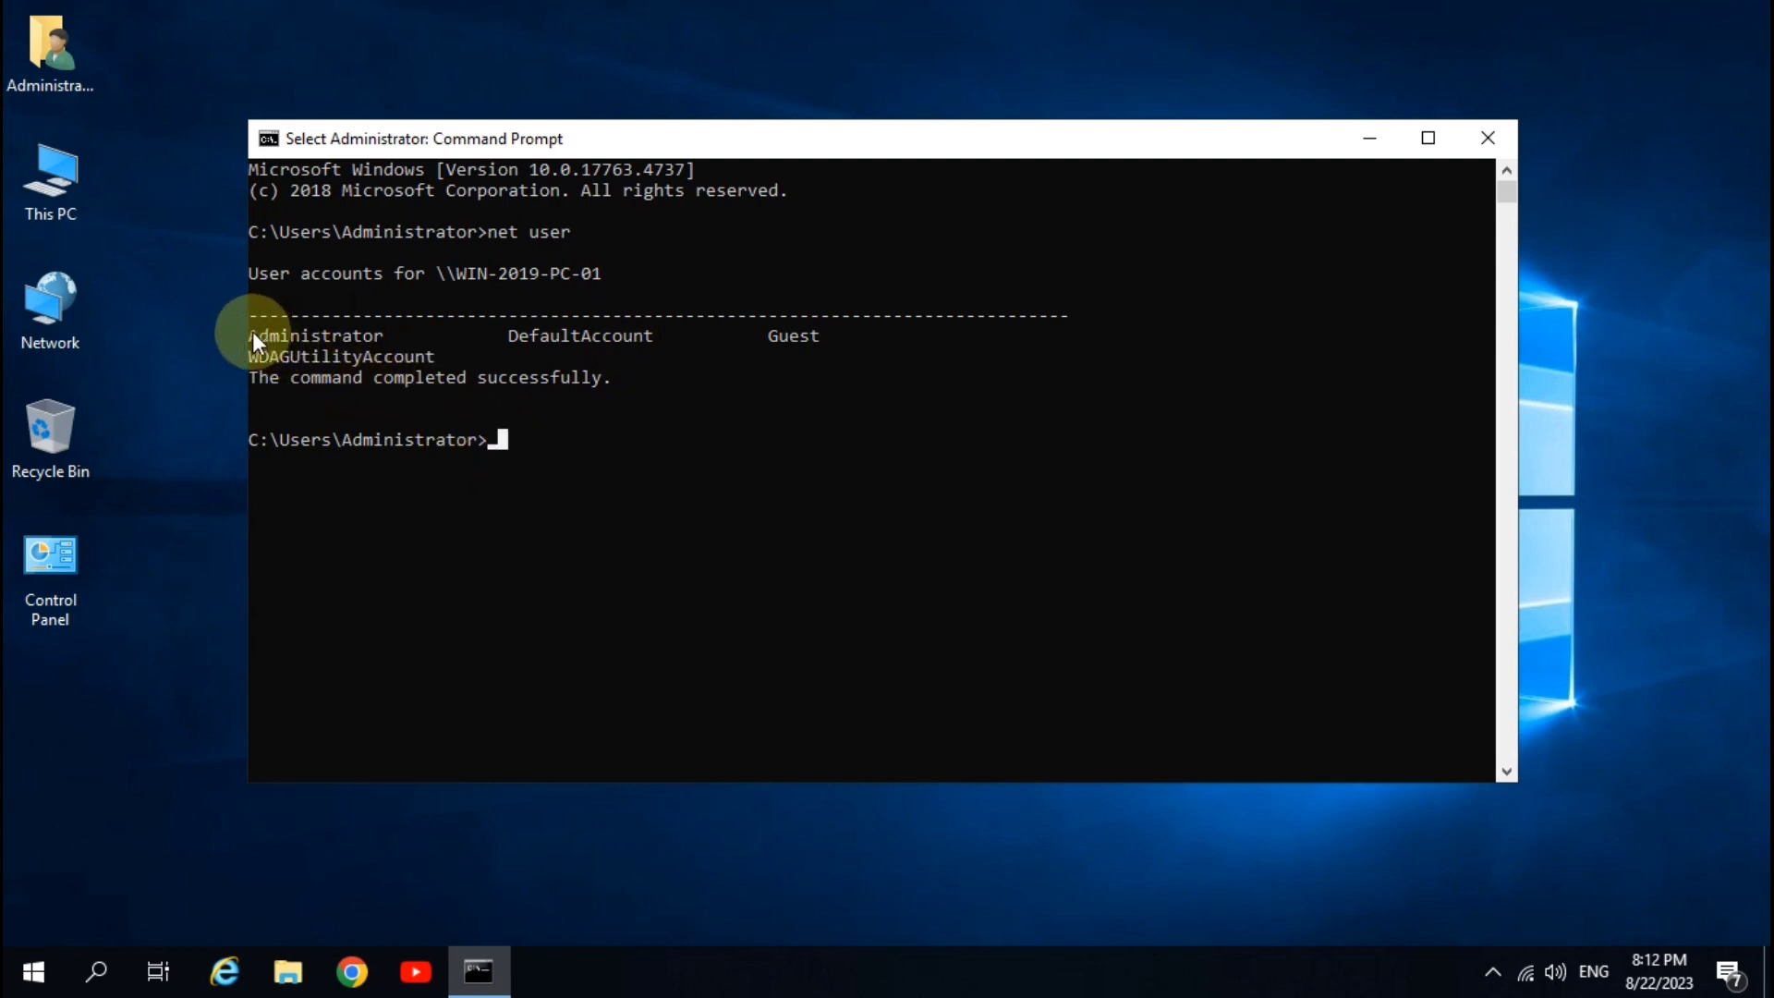
drag(252, 331, 375, 336)
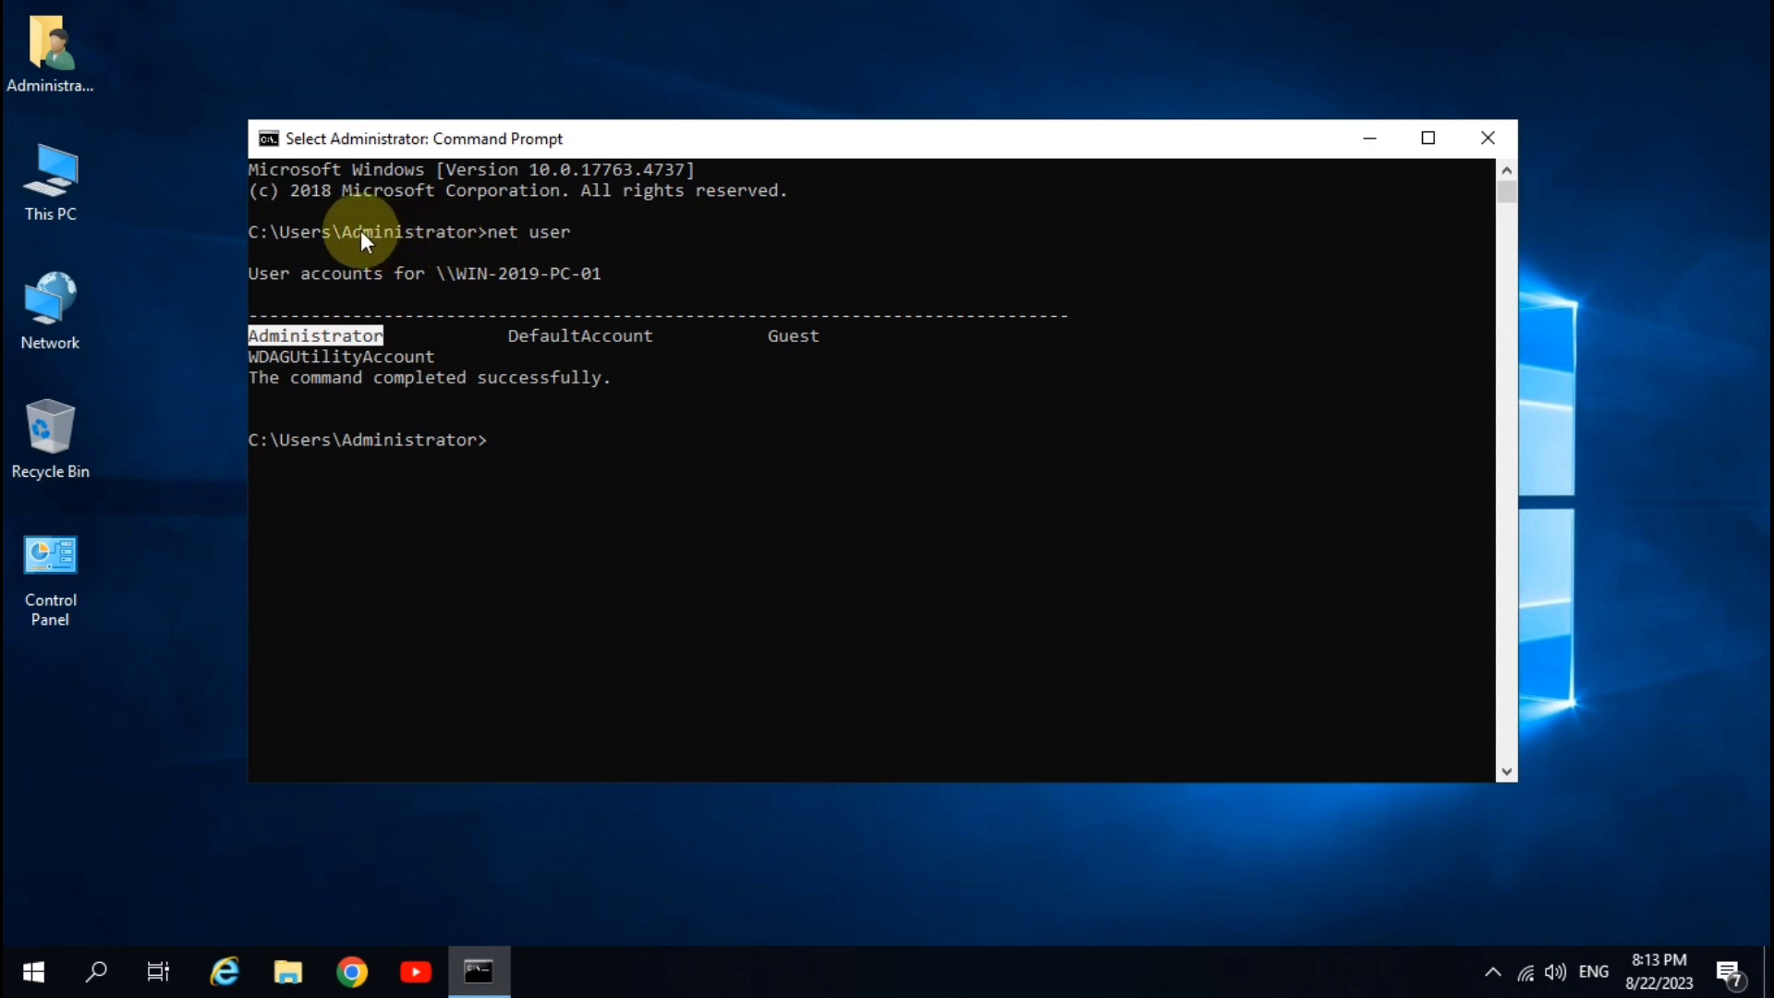
drag(334, 232, 393, 234)
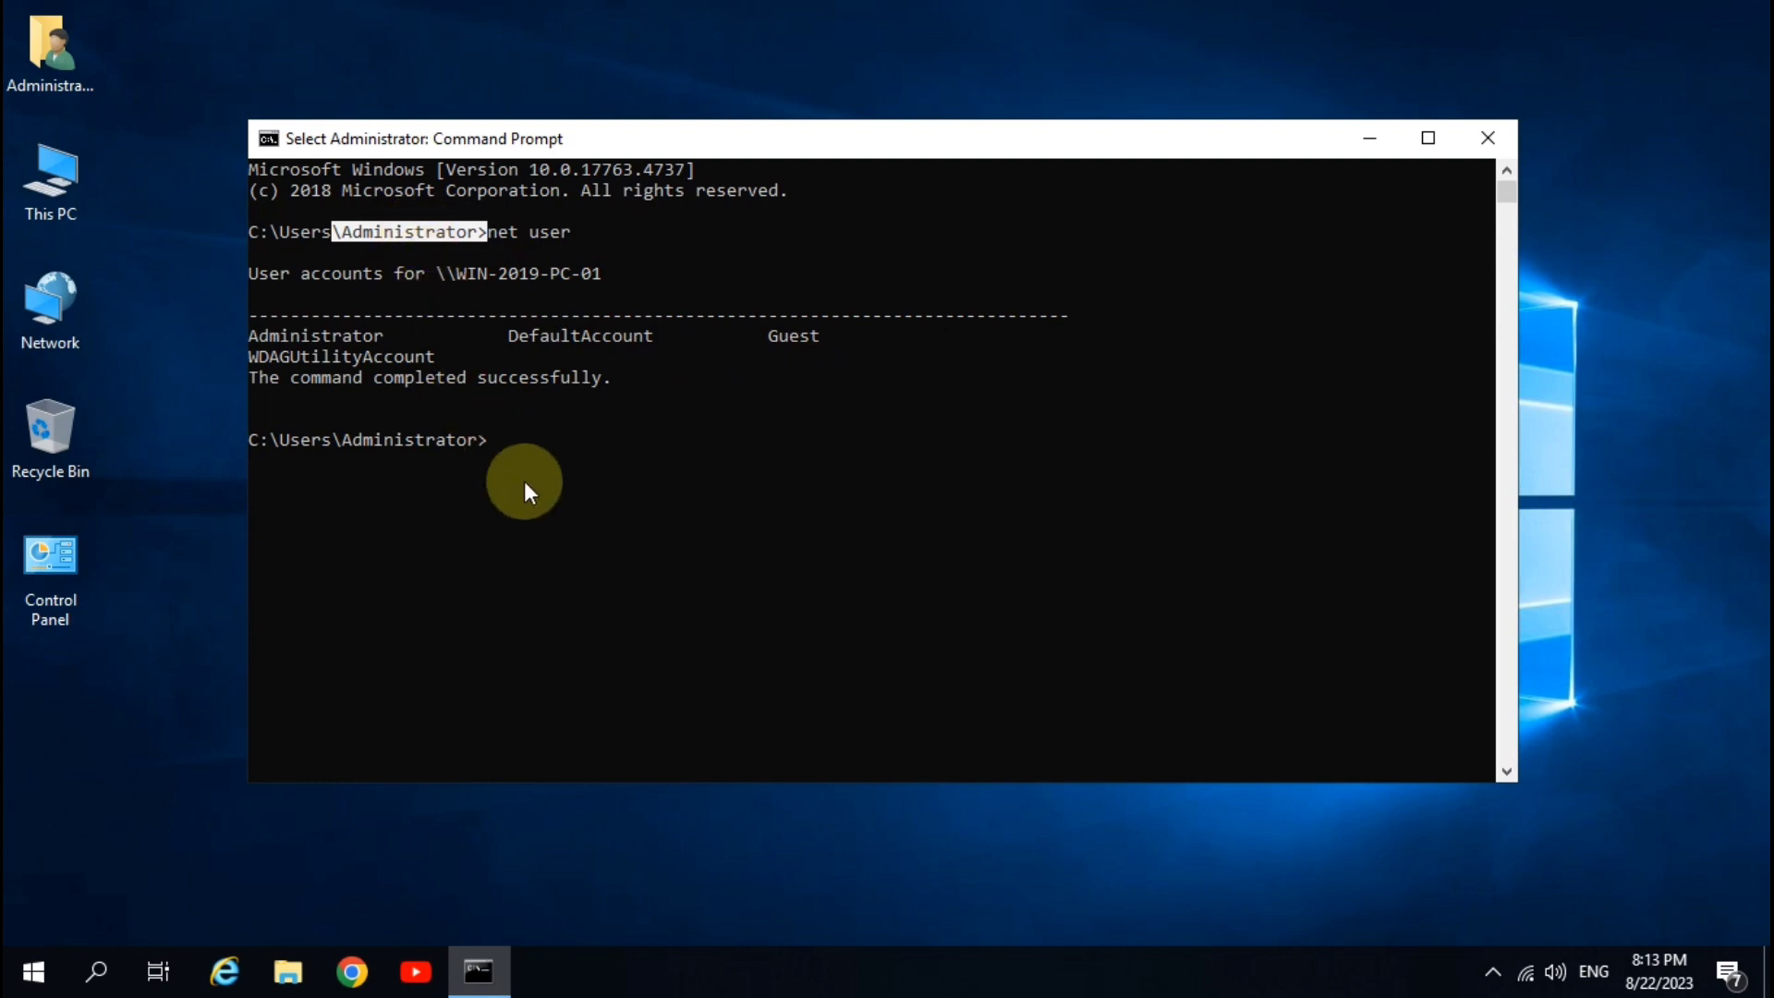
- Run net user Administrator * and enter the new password at the first prompt
key(Escape)
text(net user)
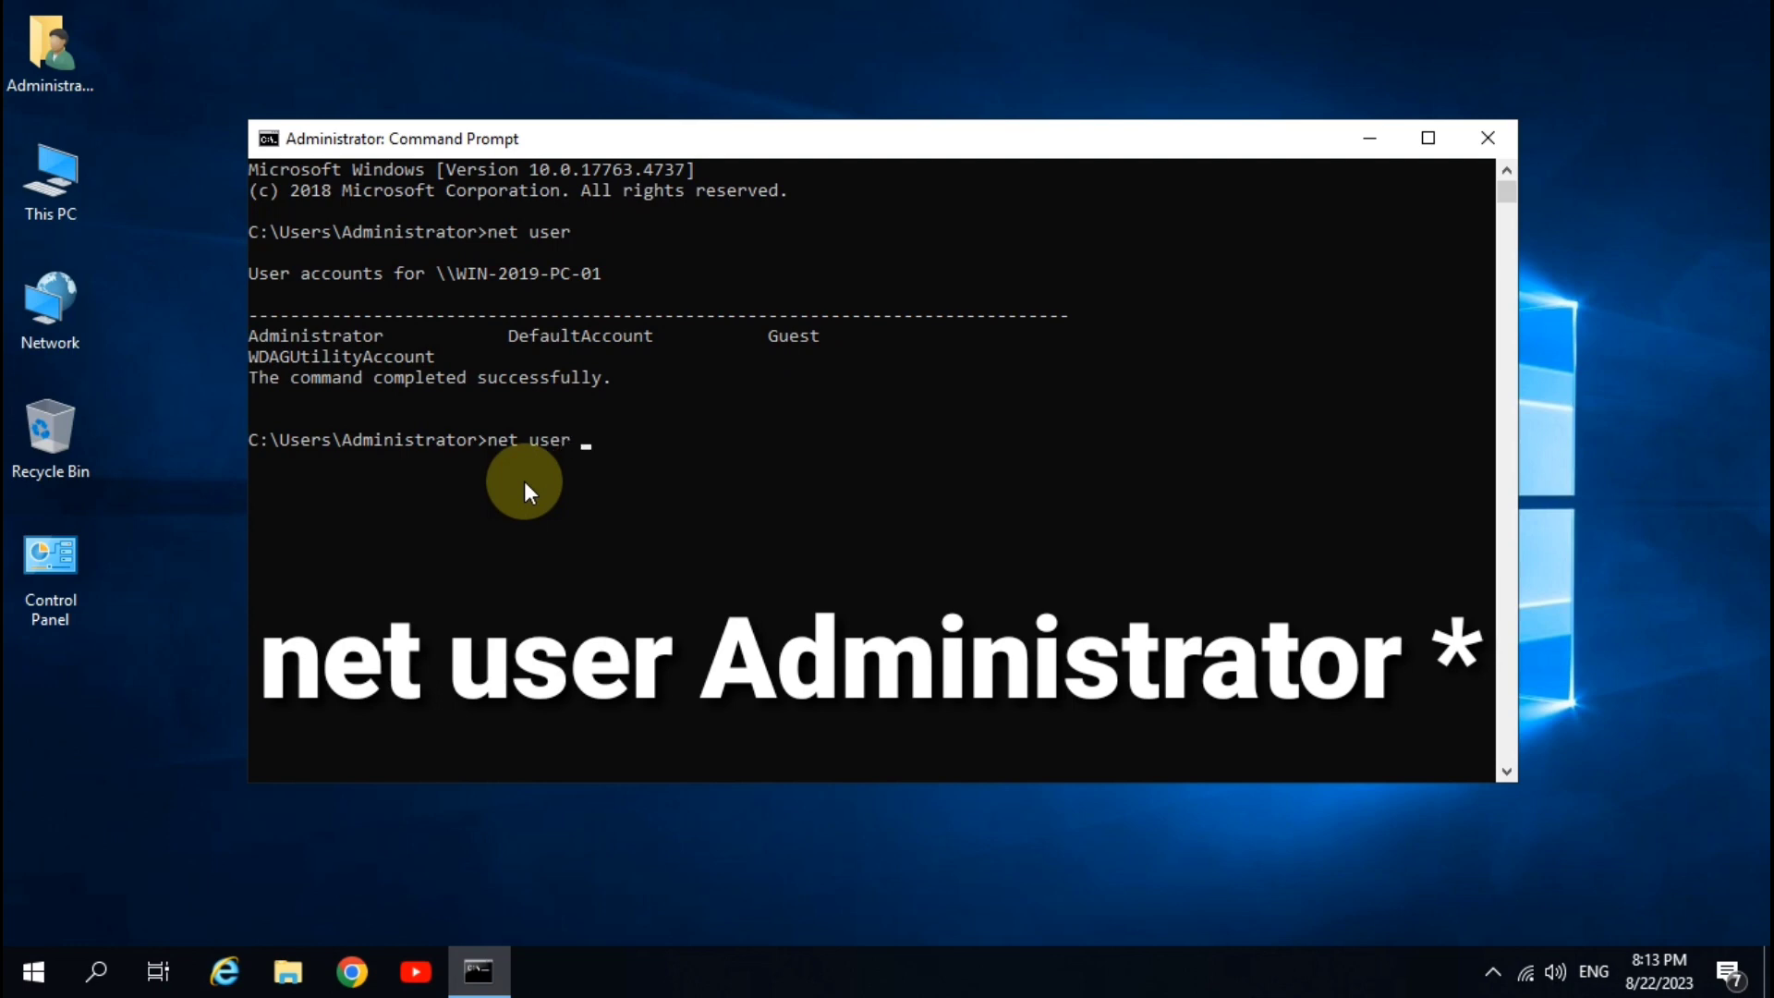
text( Administrator *)
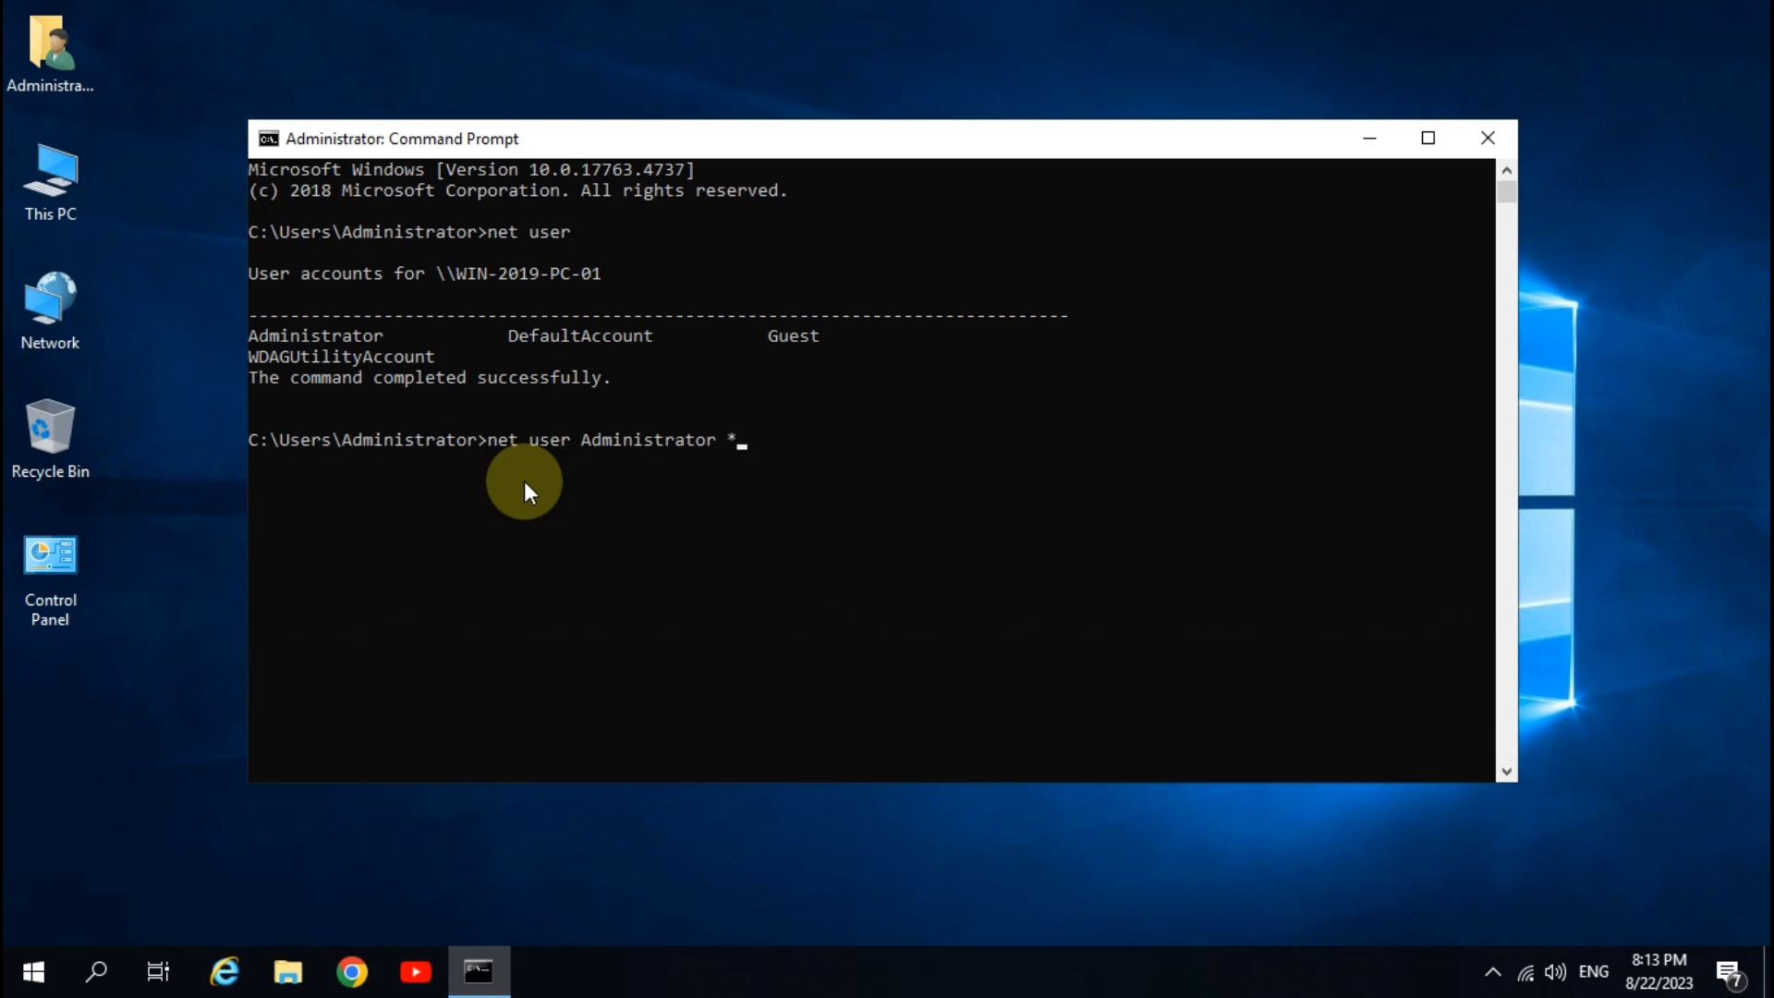
key(Return)
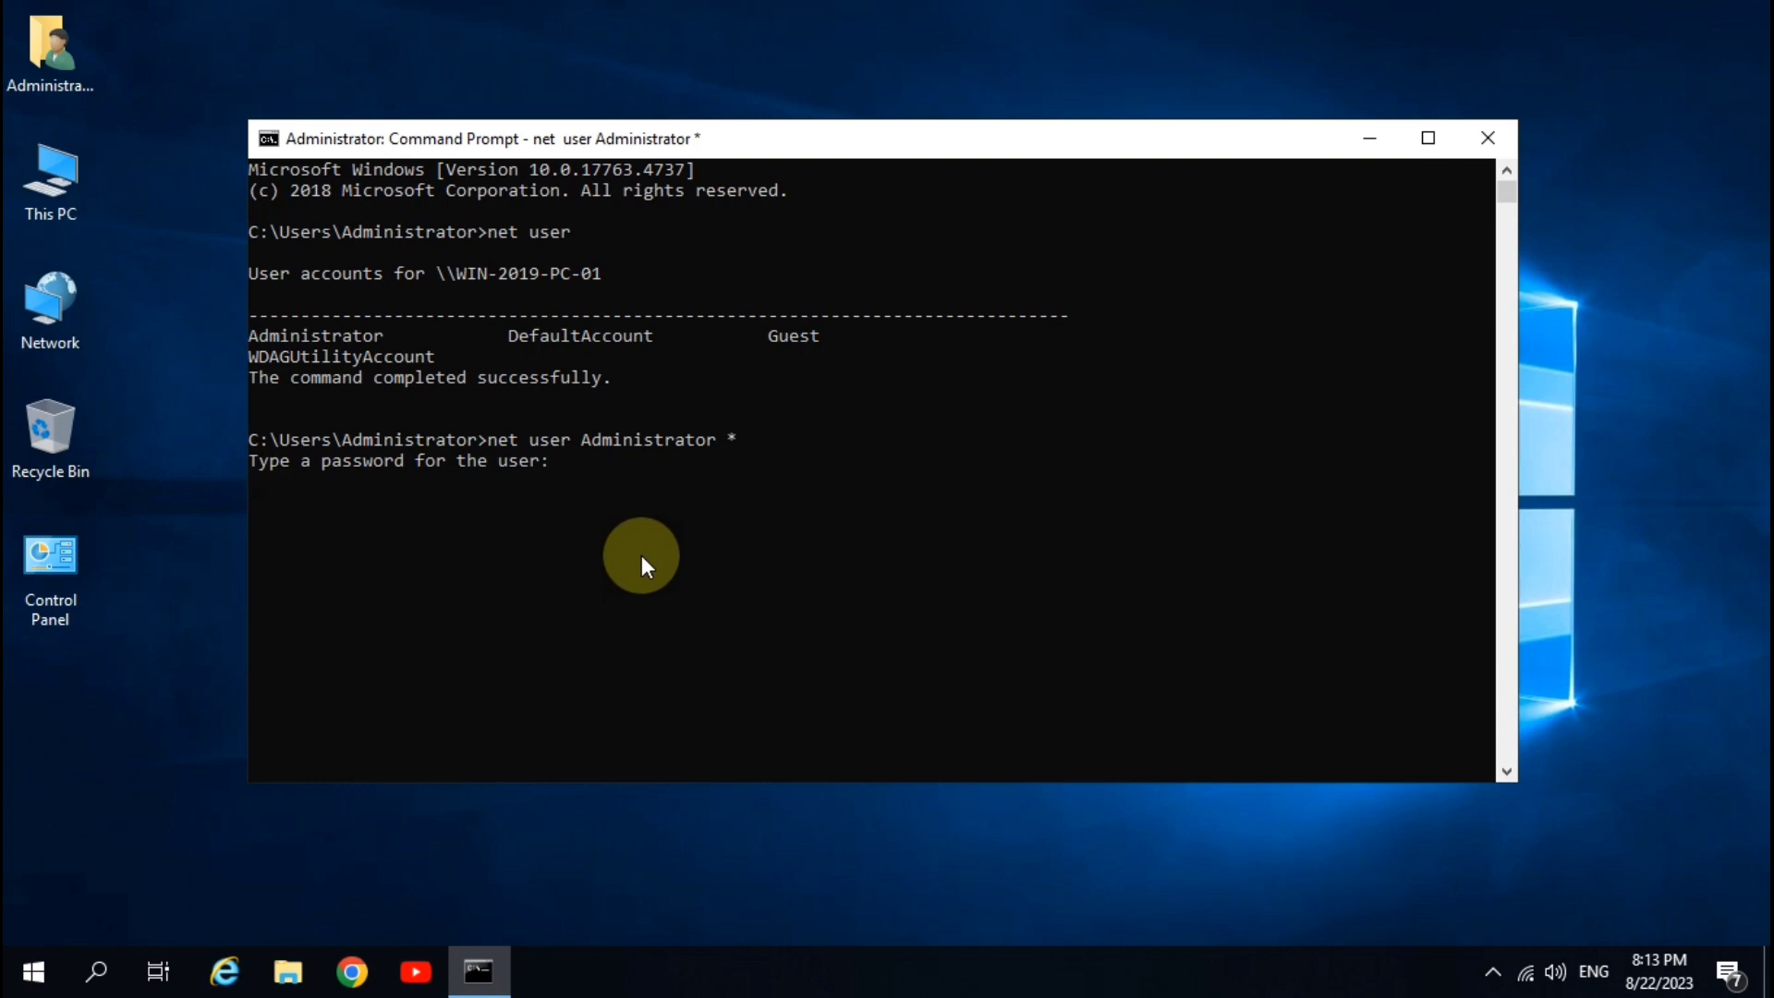
key(Return)
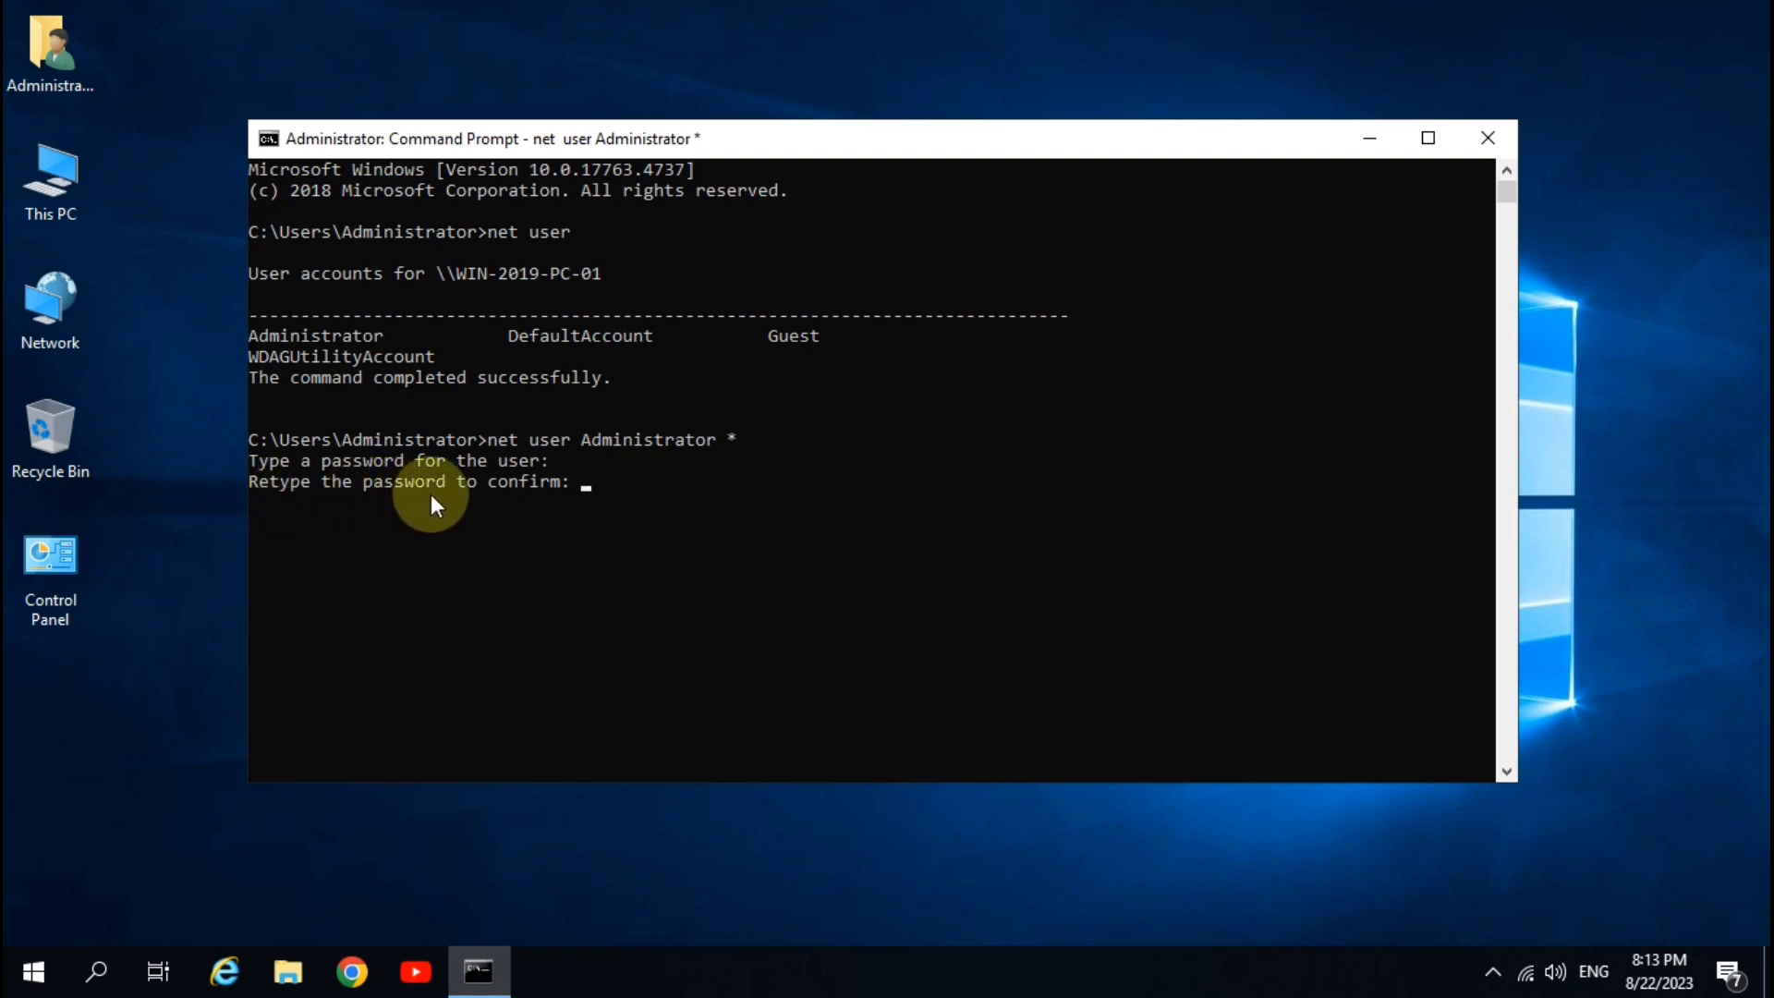